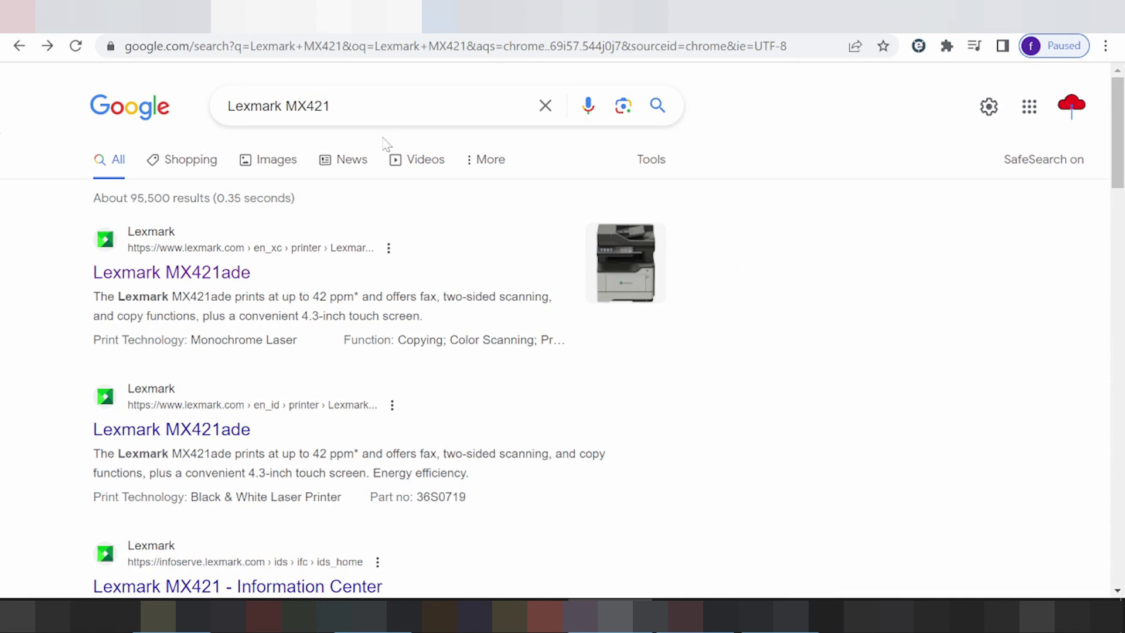
Search Google for 'Lexmark MX421 driver download' and scroll through the results.
text(driver o)
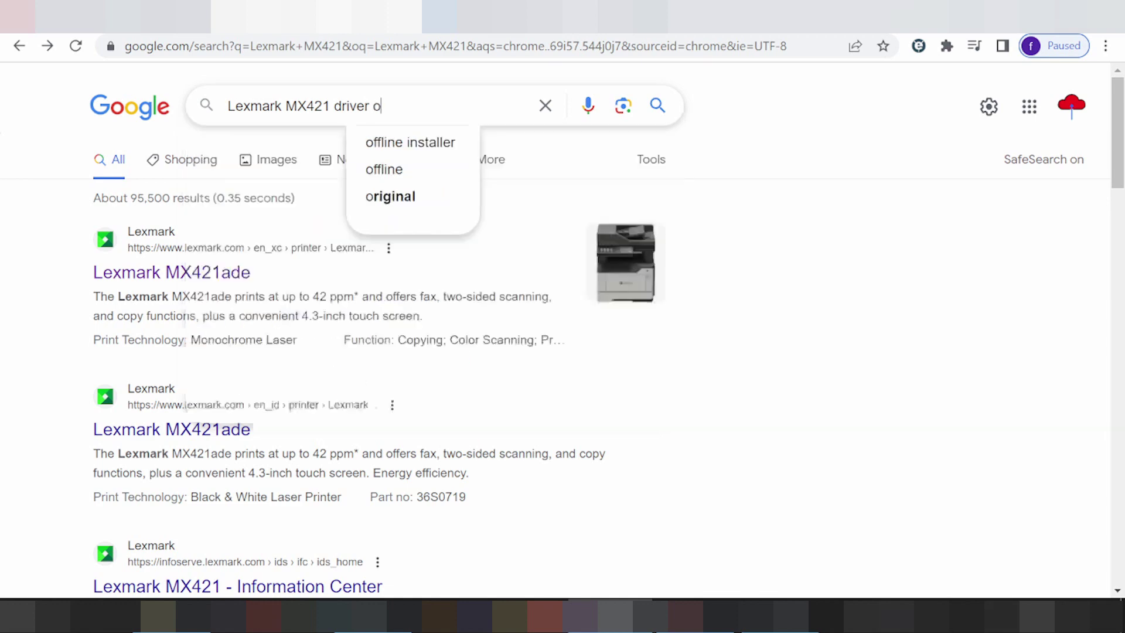
key(BackSpace)
text(dow)
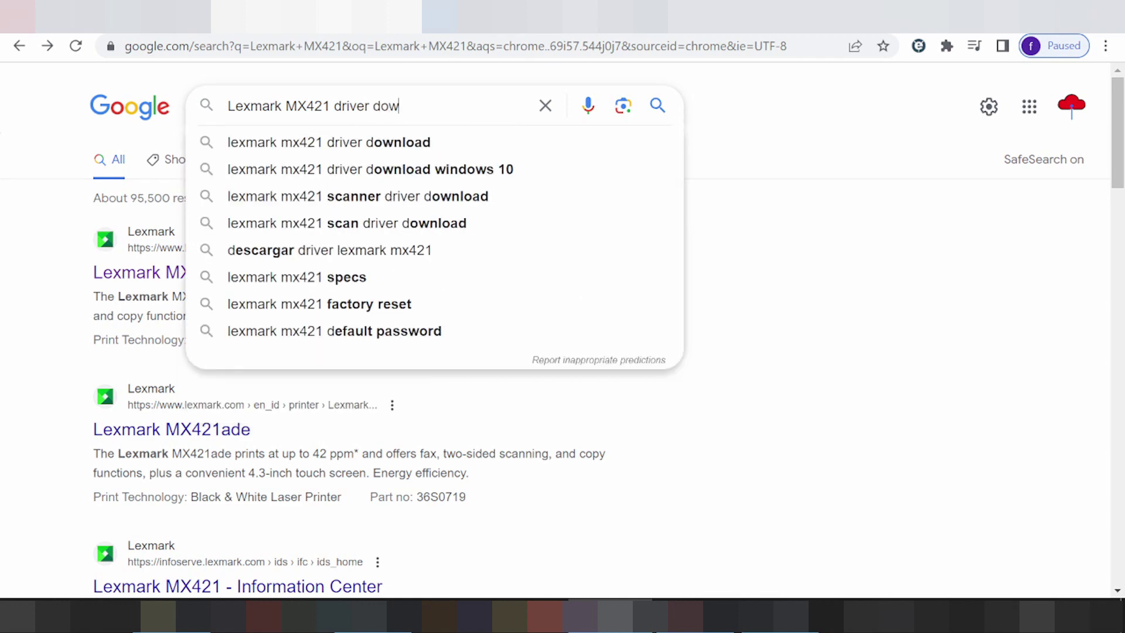
text(nload)
key(Return)
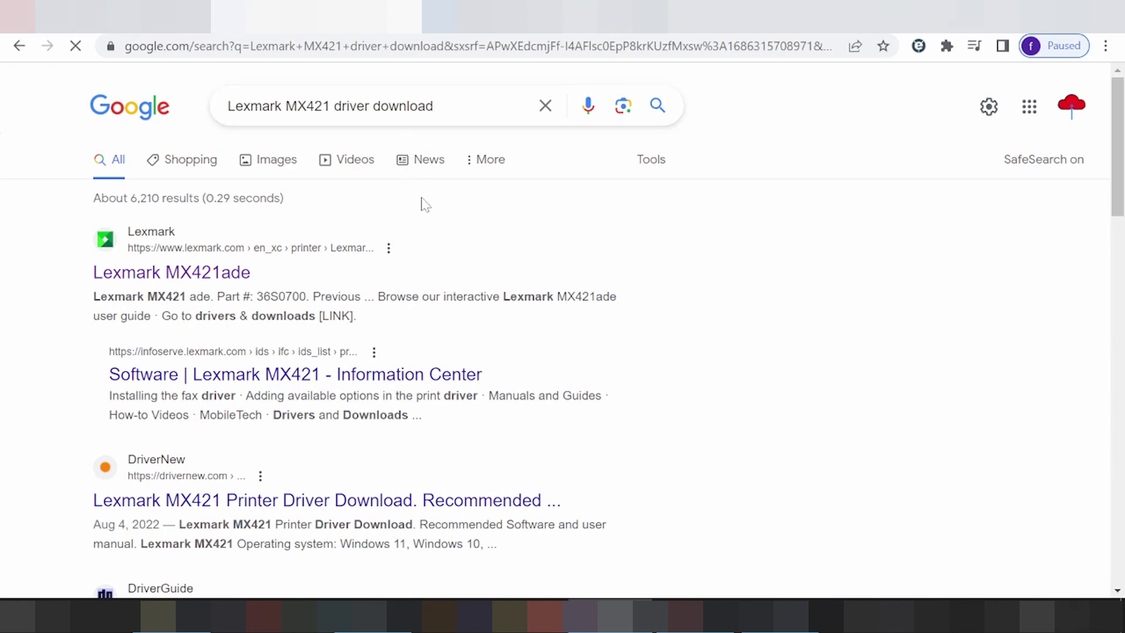
scroll(424, 206, down, 3)
Scroll down the Lexmark MX421ade product page and go to the printer's Support page.
scroll(444, 204, up, 3)
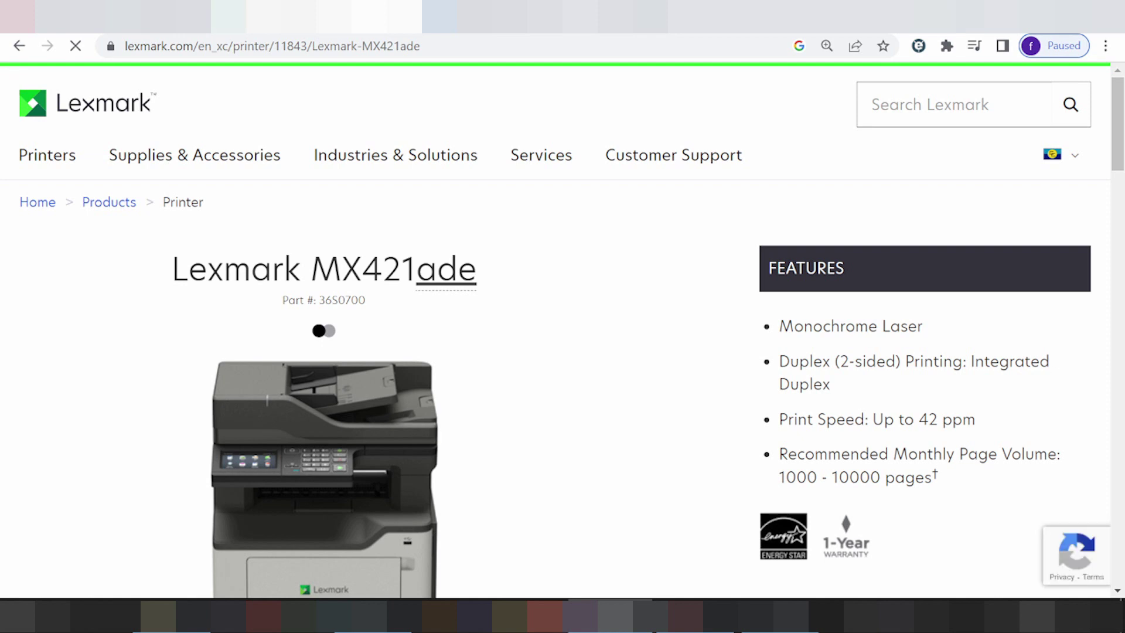
scroll(313, 298, down, 6)
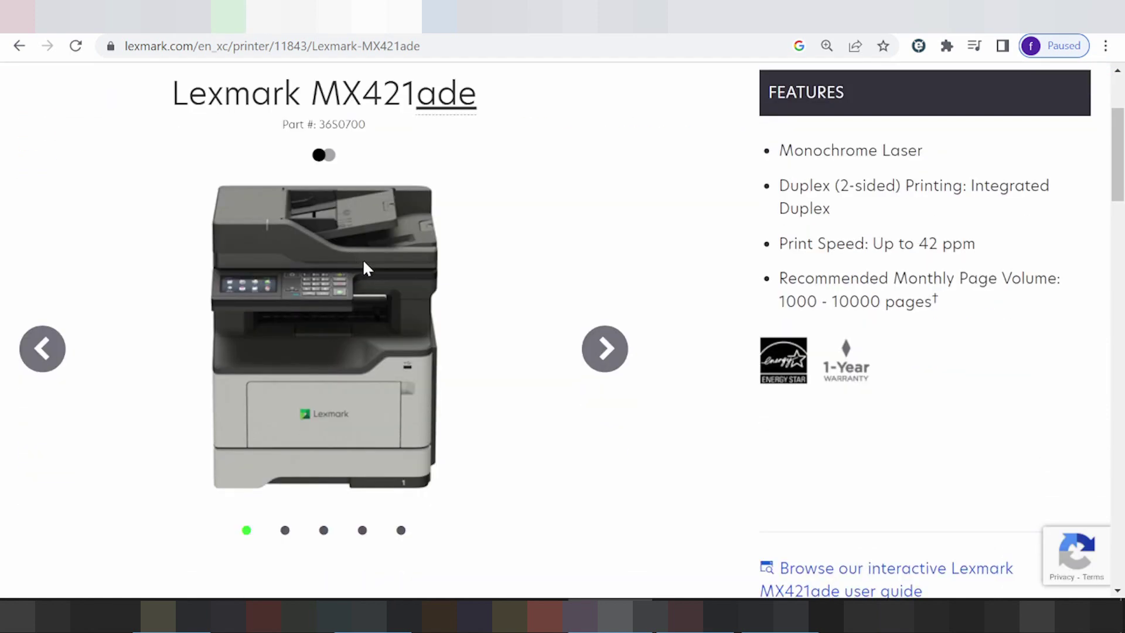
scroll(366, 251, down, 2)
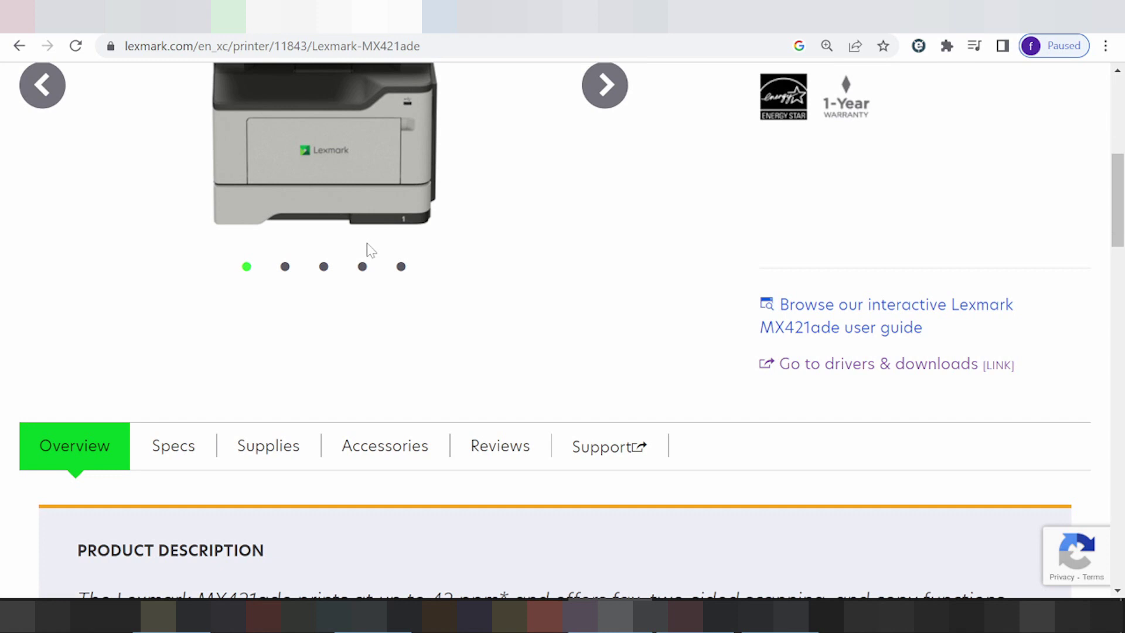
click(589, 453)
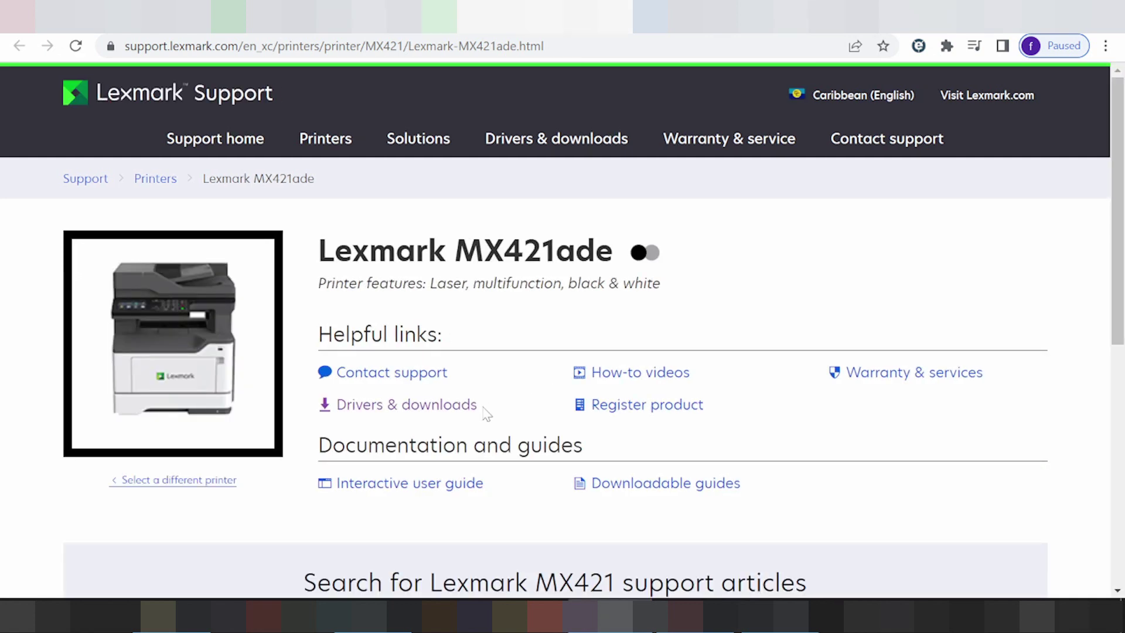
Open the MX421ade Drivers & downloads page and review the Windows 10 (64-bit) downloads and recommended package.
click(408, 409)
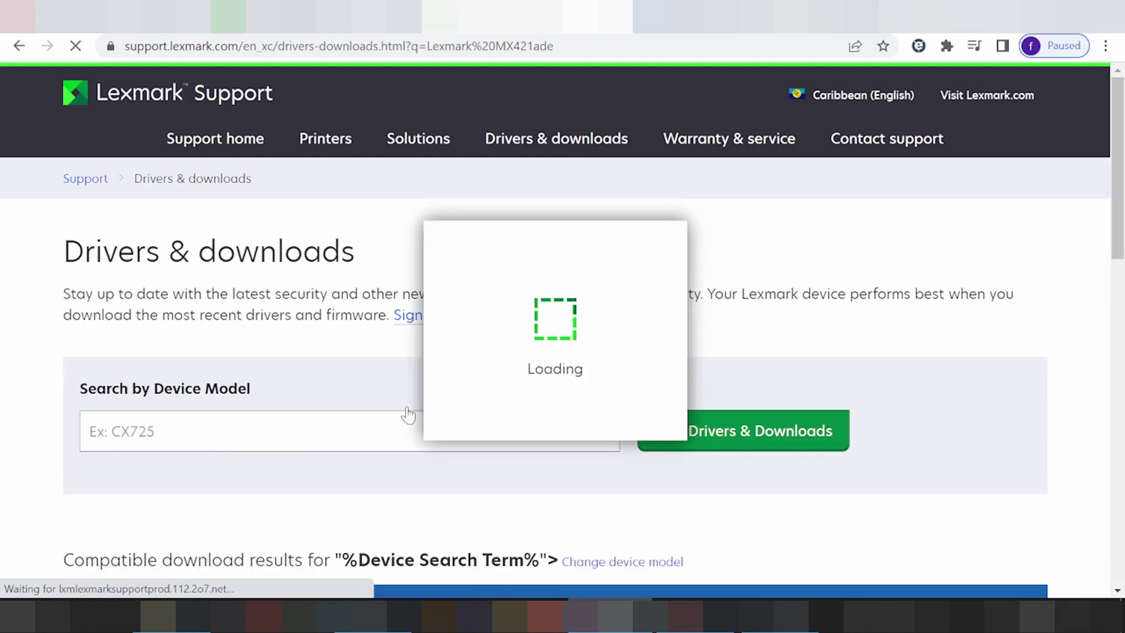
scroll(381, 351, down, 3)
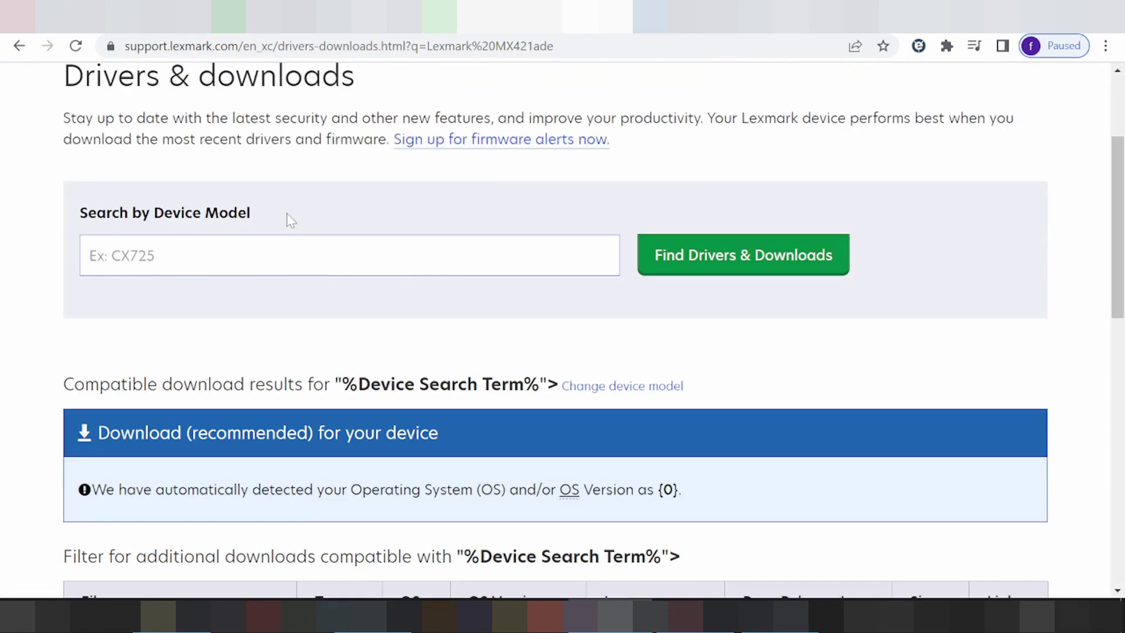
scroll(258, 183, down, 5)
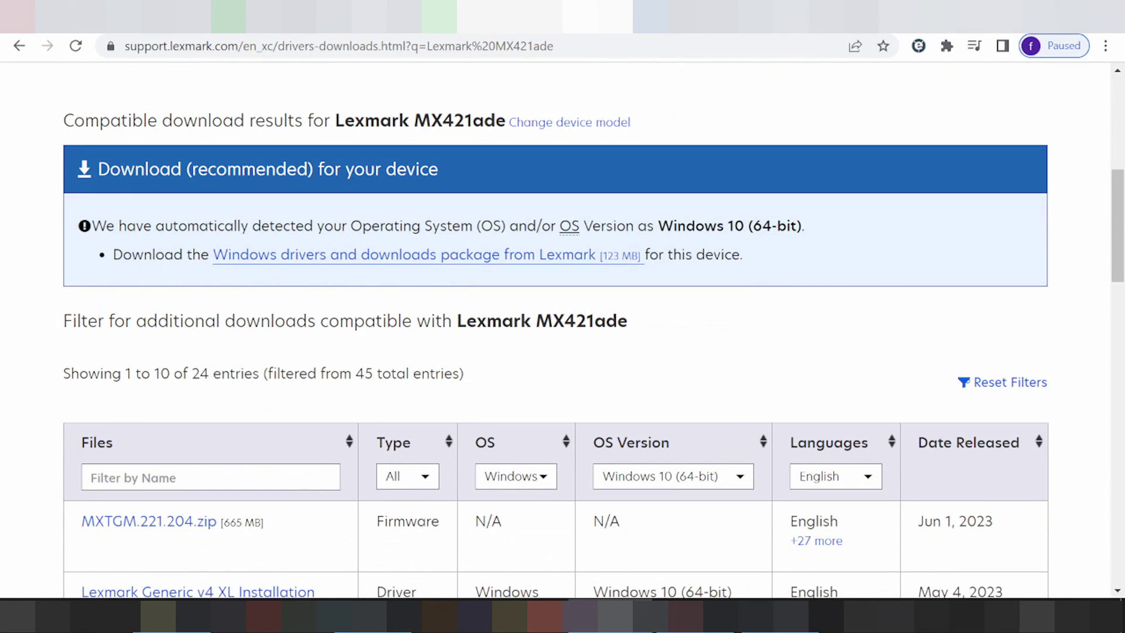
drag(123, 255, 785, 287)
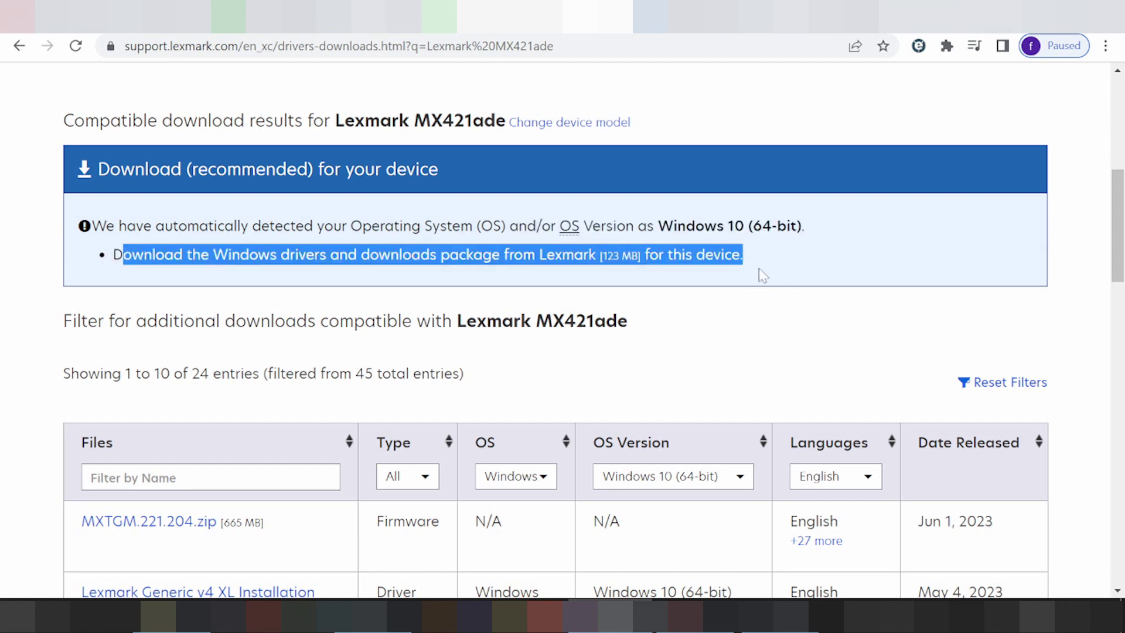
scroll(758, 268, down, 5)
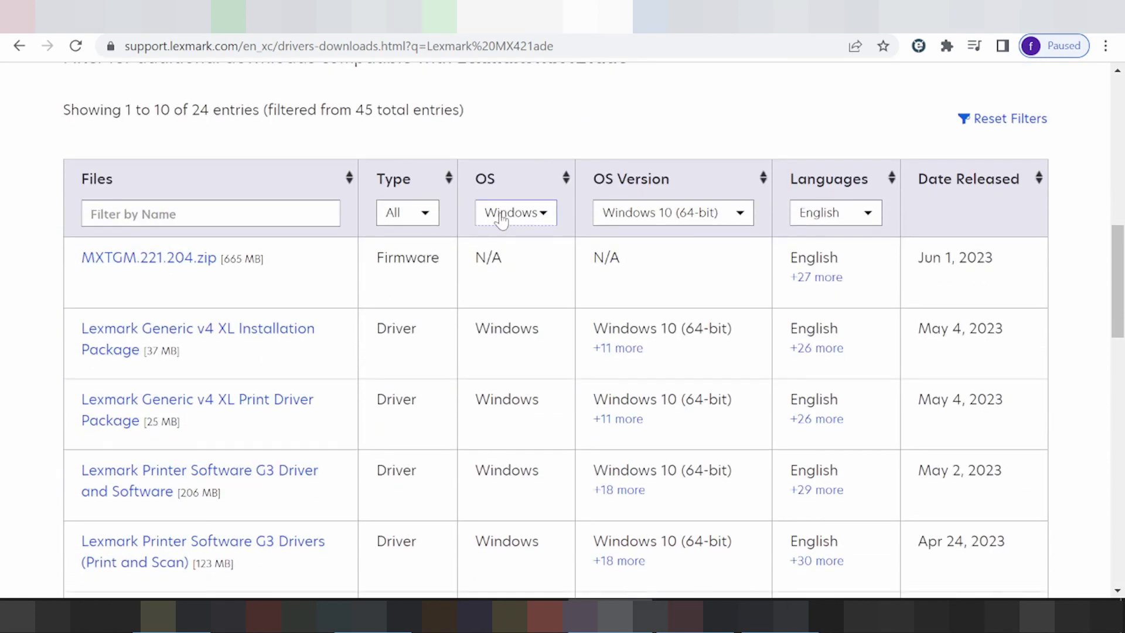
Filter the MX421ade downloads to Linux/Unix and browse the OS Version list.
click(511, 220)
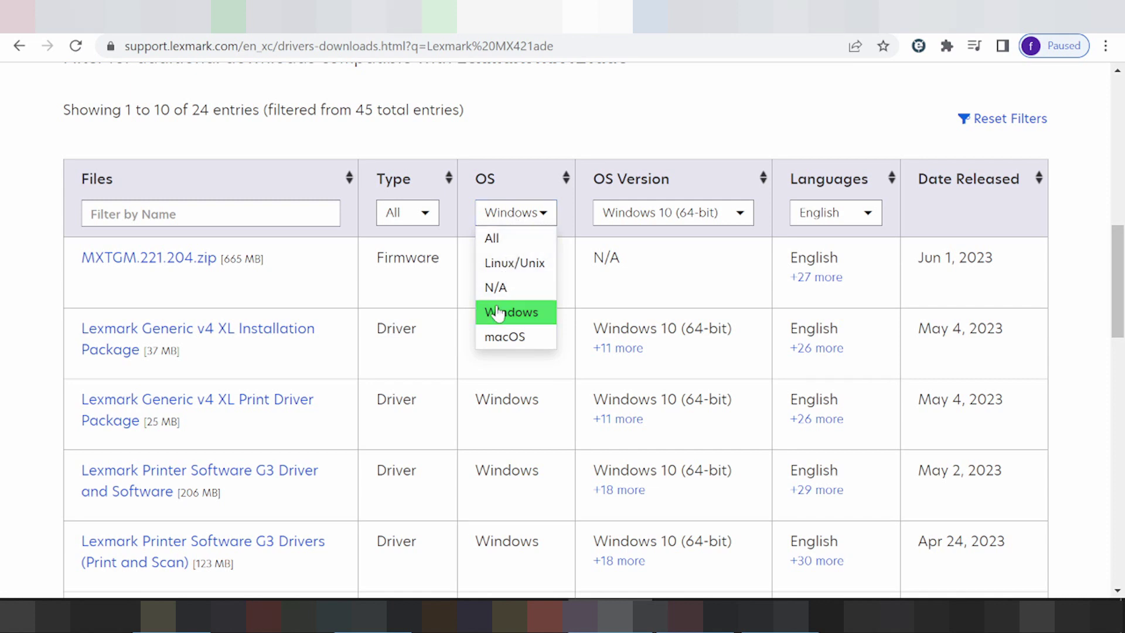
click(507, 265)
click(636, 217)
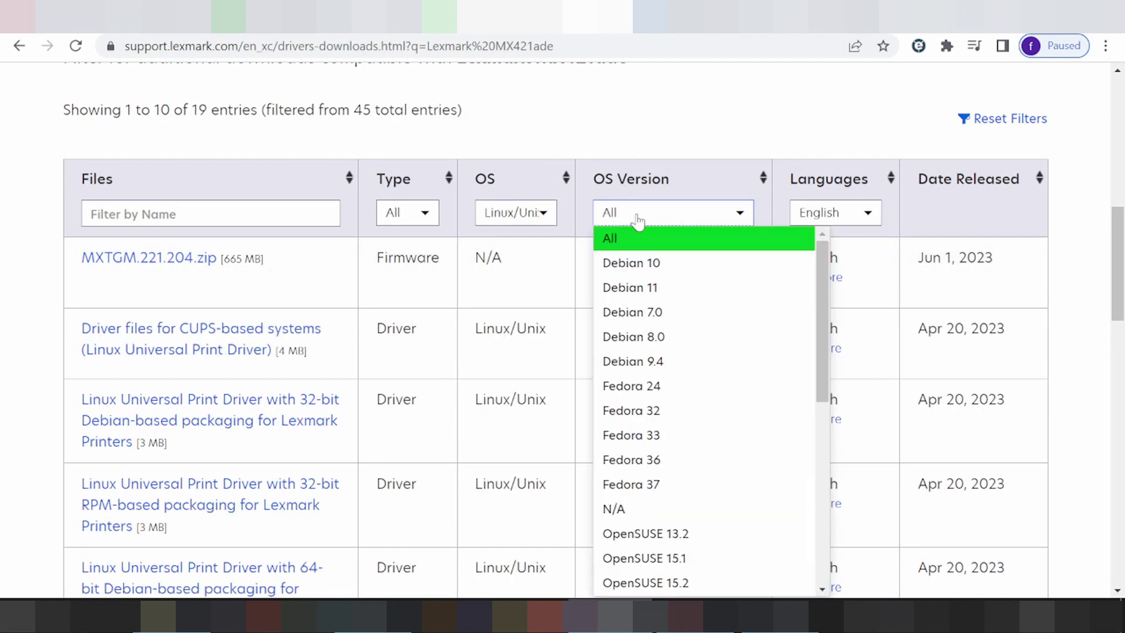
scroll(640, 252, down, 2)
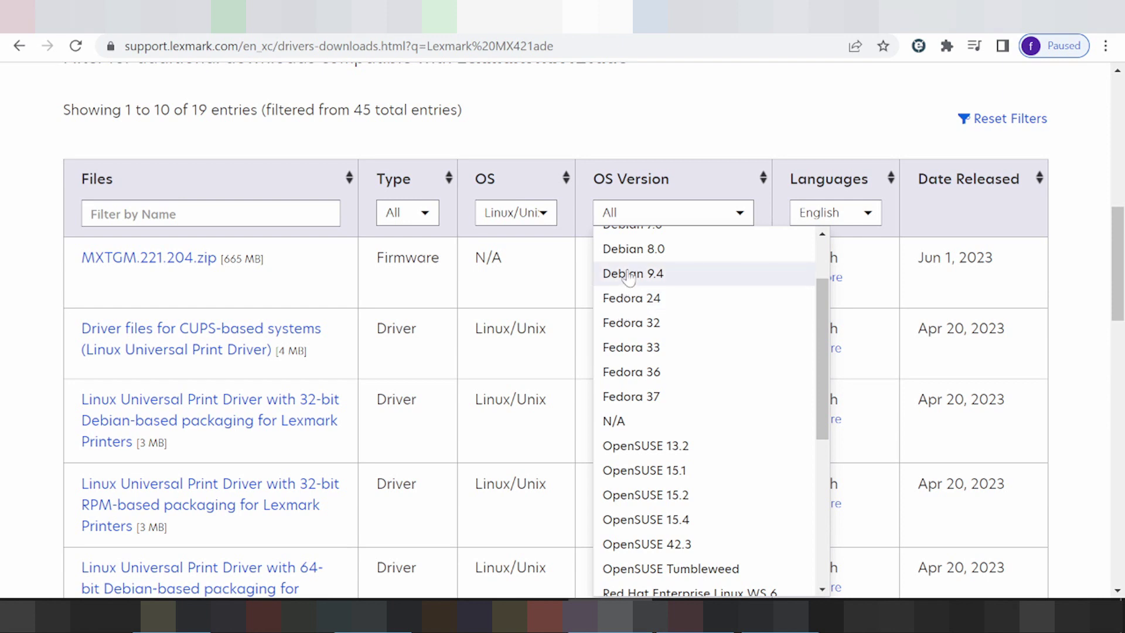
scroll(661, 337, up, 2)
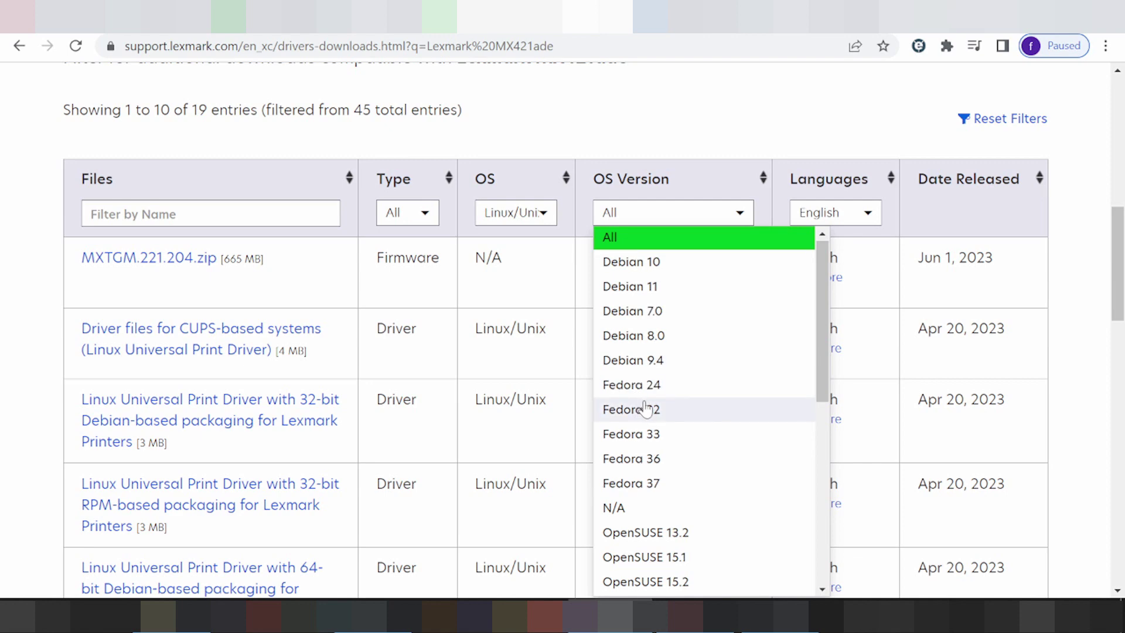
scroll(647, 442, down, 5)
scroll(668, 422, down, 6)
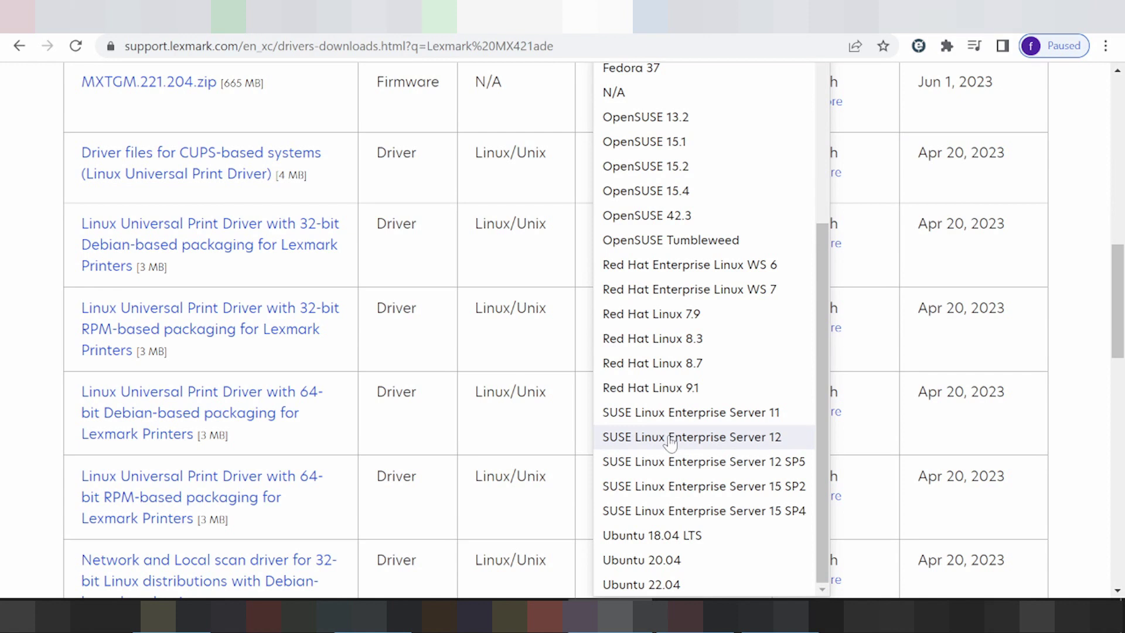
scroll(693, 377, up, 3)
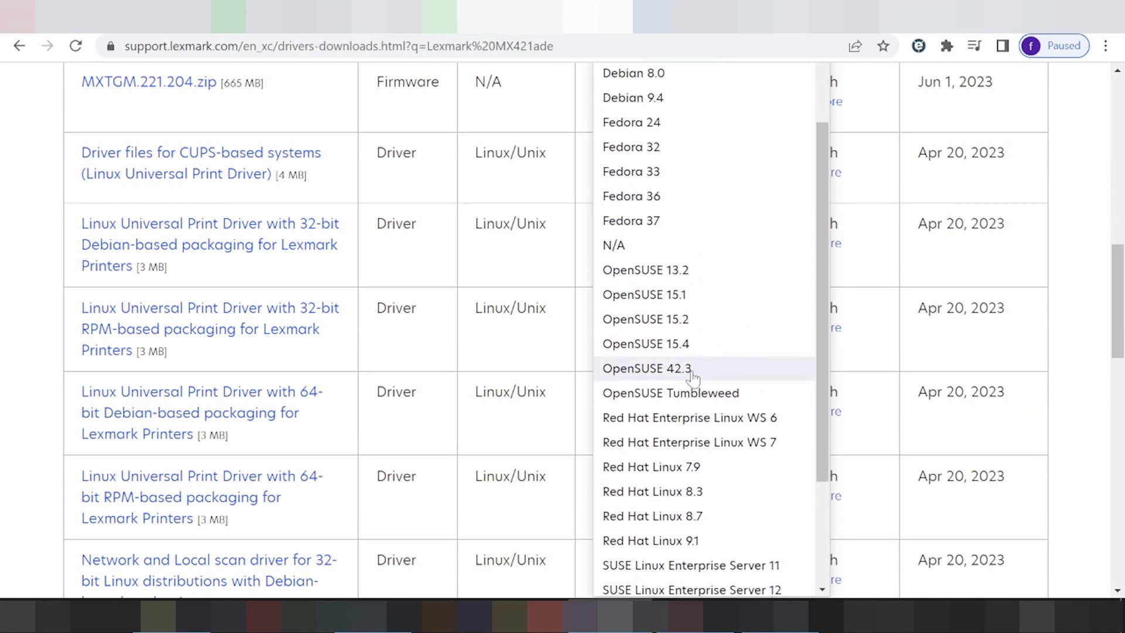
scroll(688, 336, up, 5)
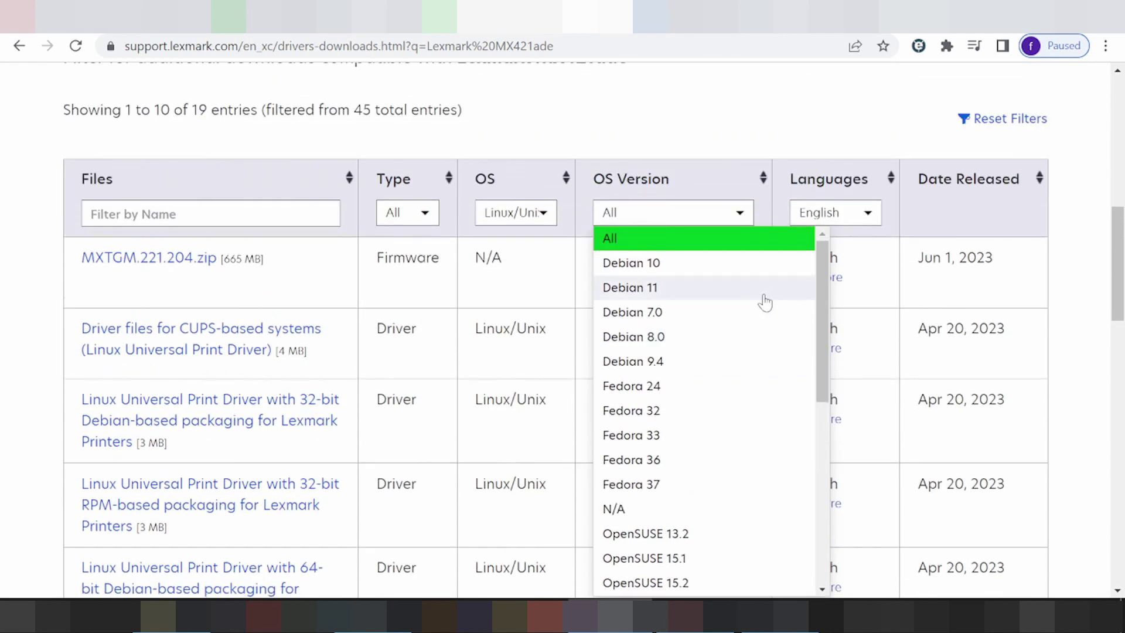
click(534, 217)
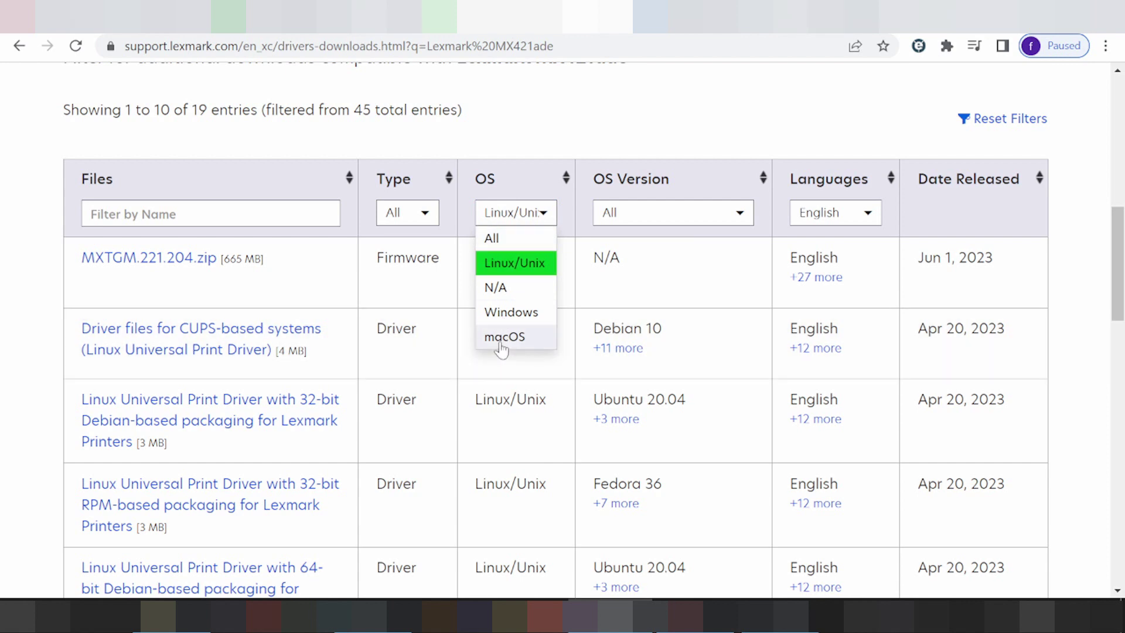
click(500, 338)
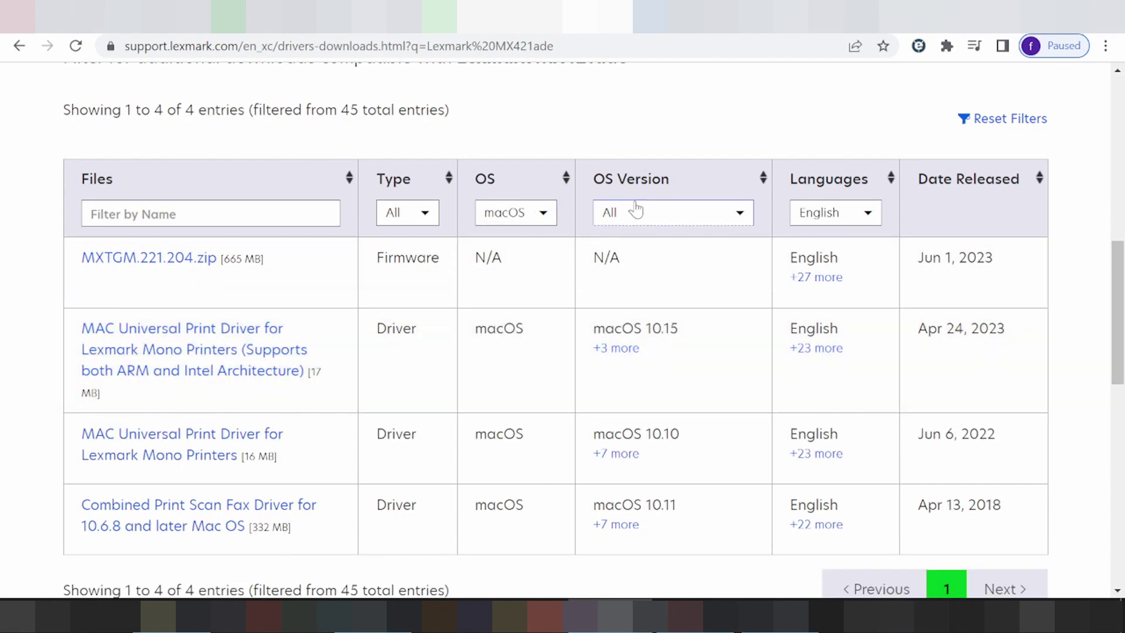
click(636, 221)
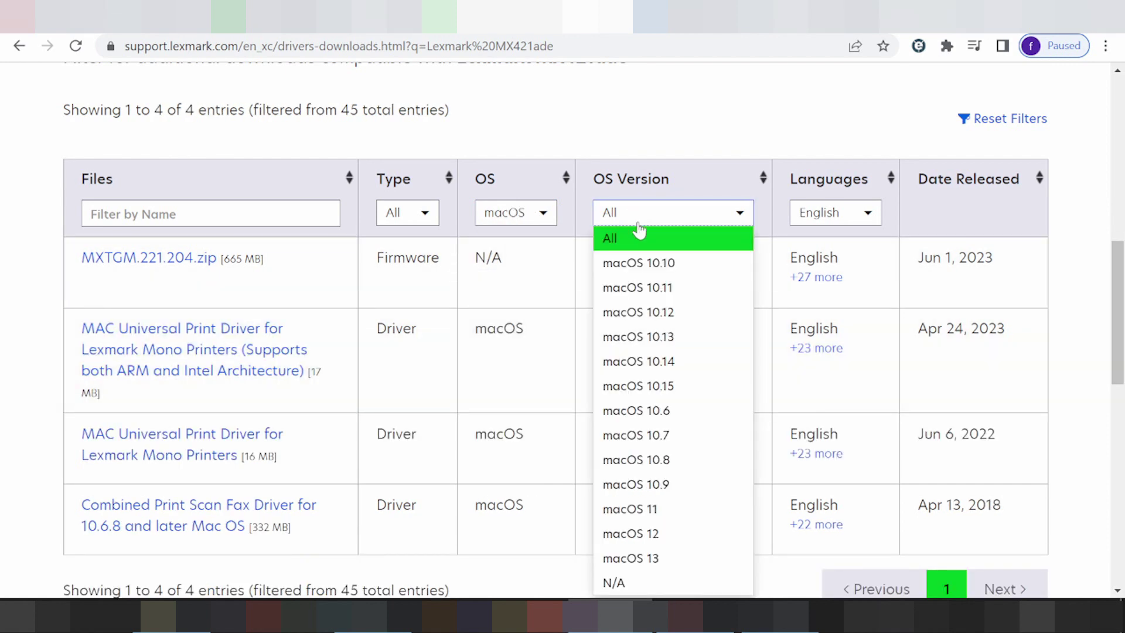
scroll(644, 446, down, 3)
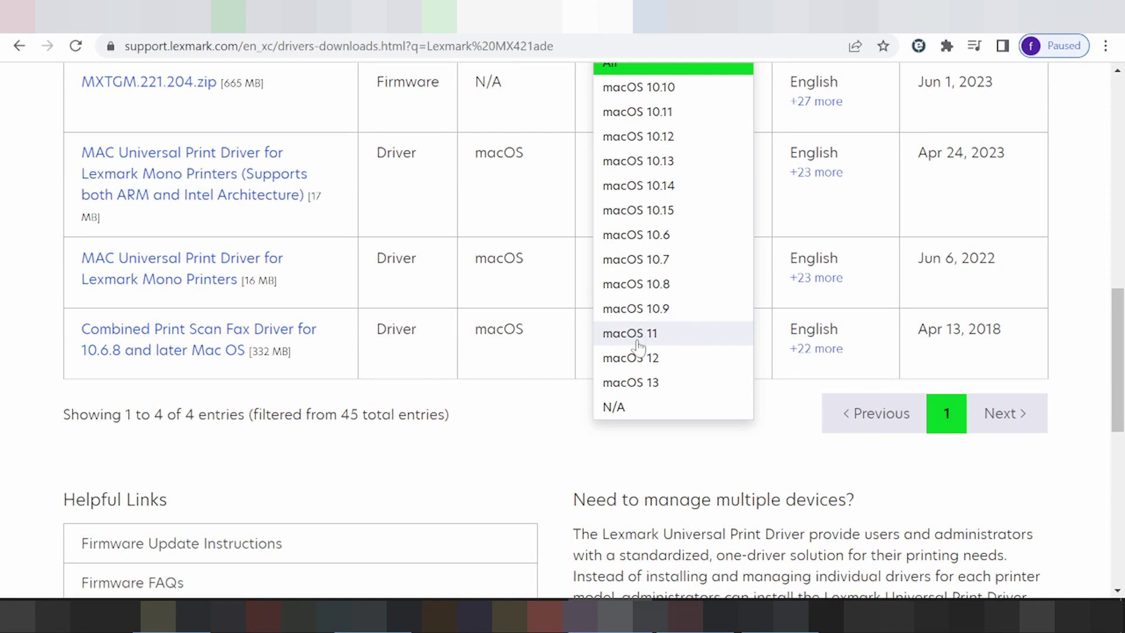
click(637, 382)
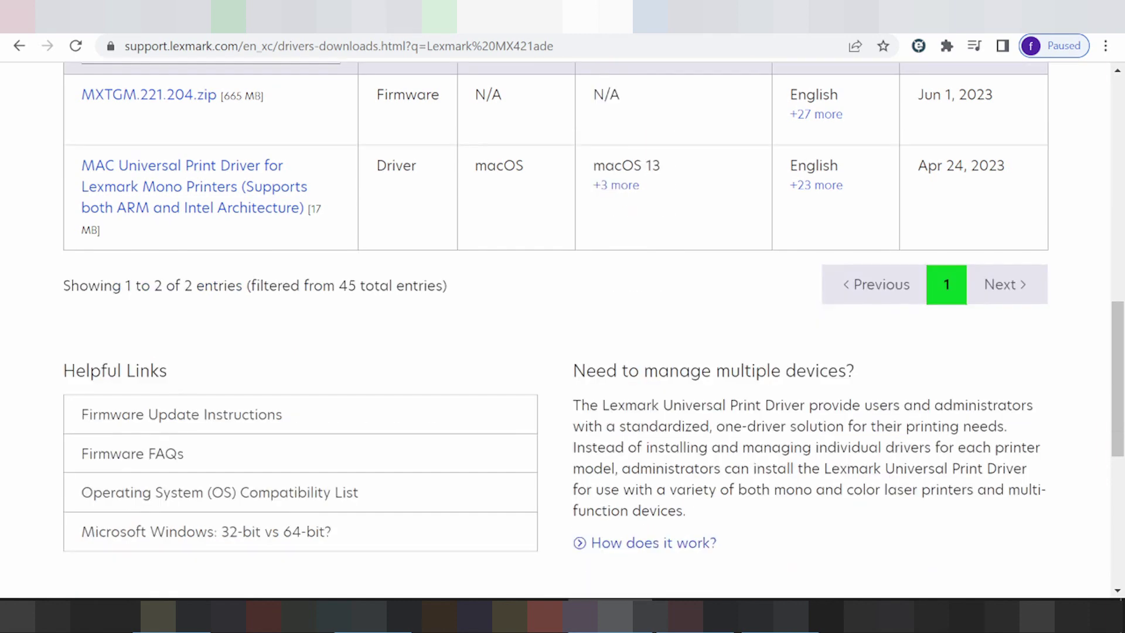
scroll(568, 363, up, 2)
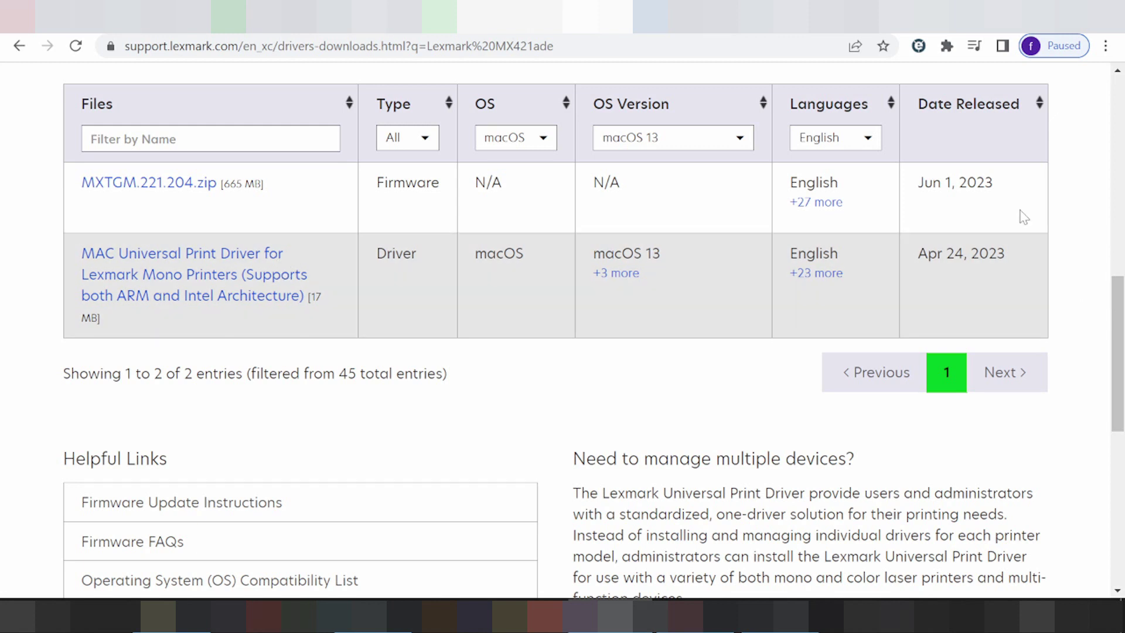
drag(915, 254, 1021, 263)
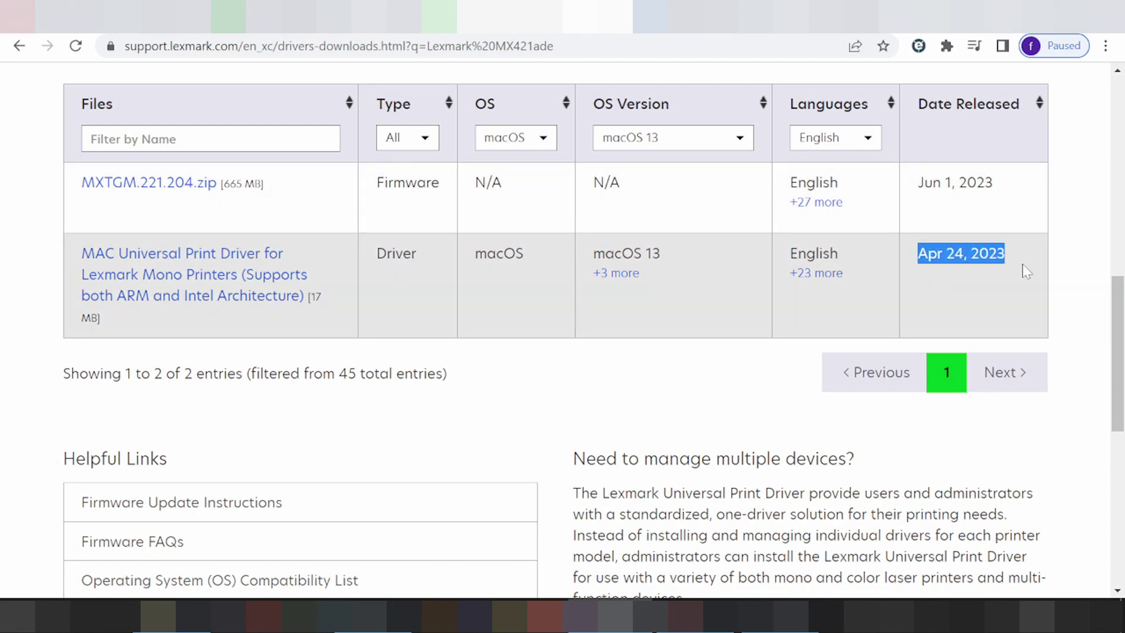
drag(622, 253, 614, 253)
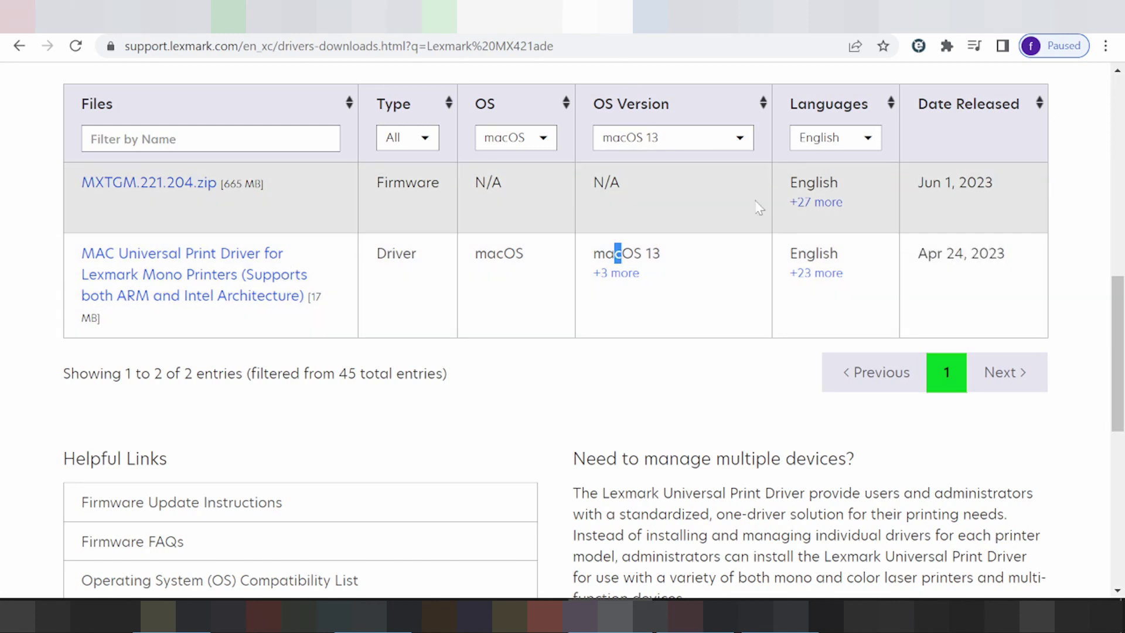
drag(798, 253, 815, 253)
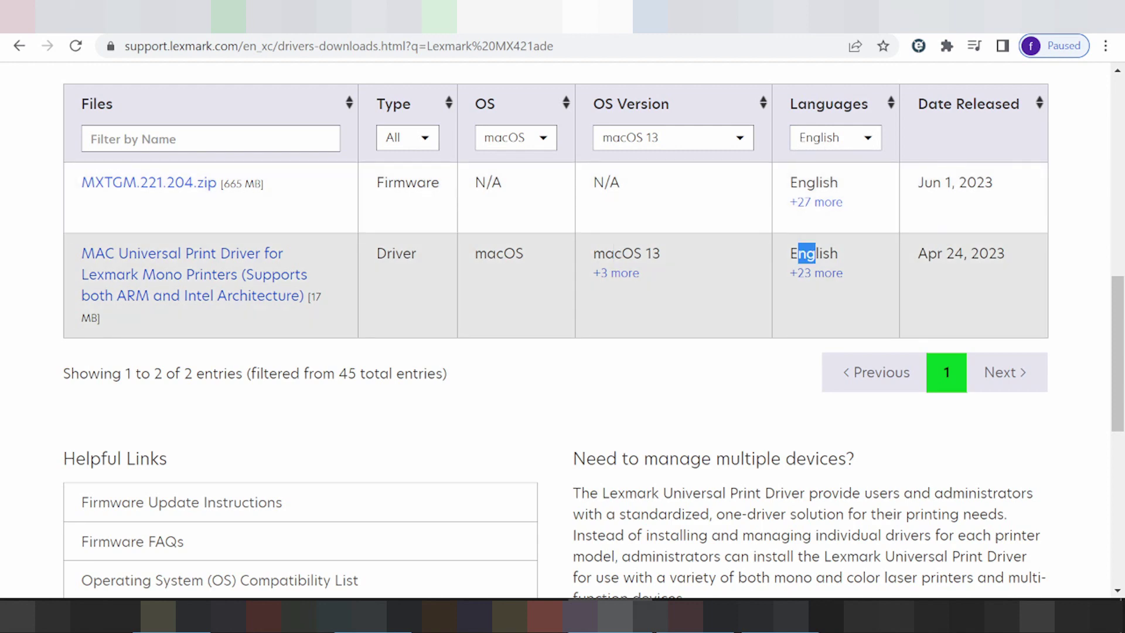
click(216, 296)
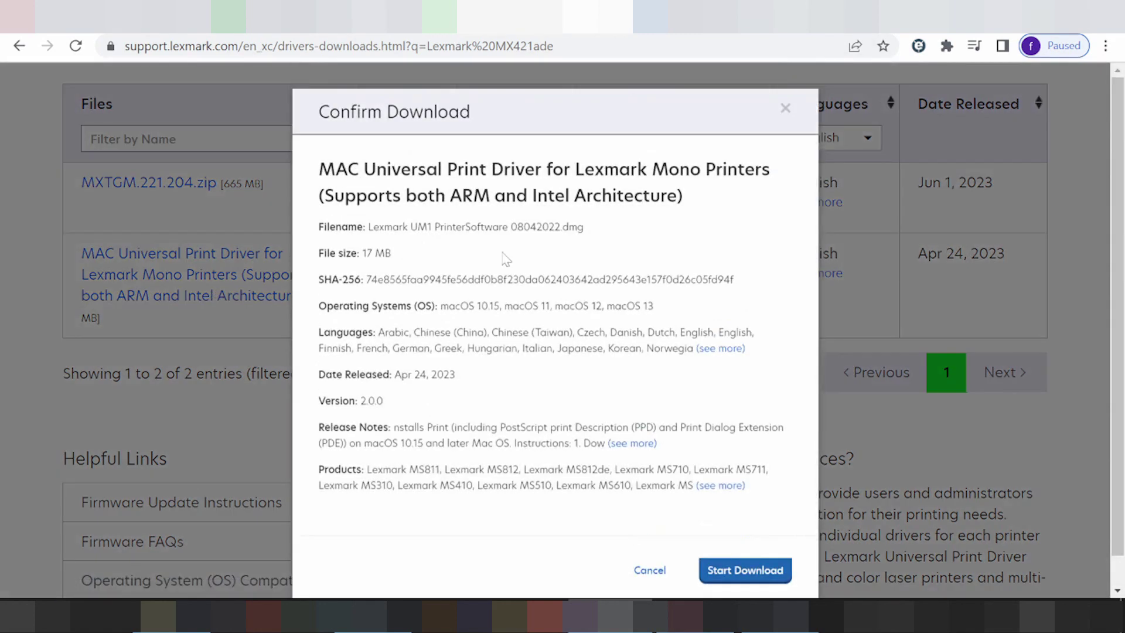
scroll(632, 398, down, 1)
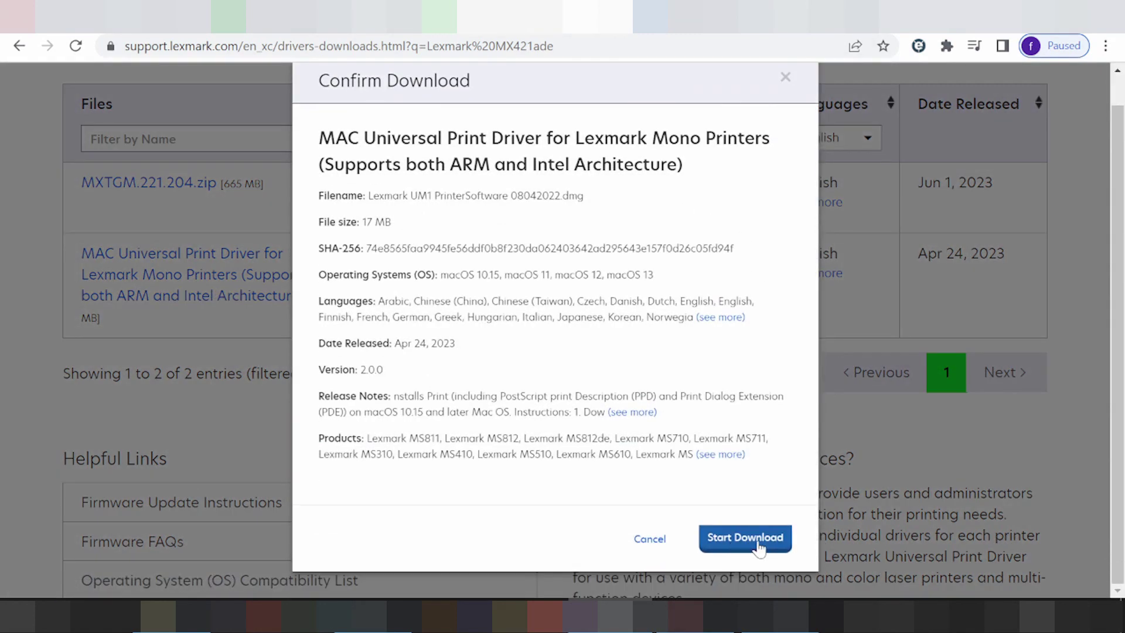
click(641, 542)
scroll(615, 410, up, 3)
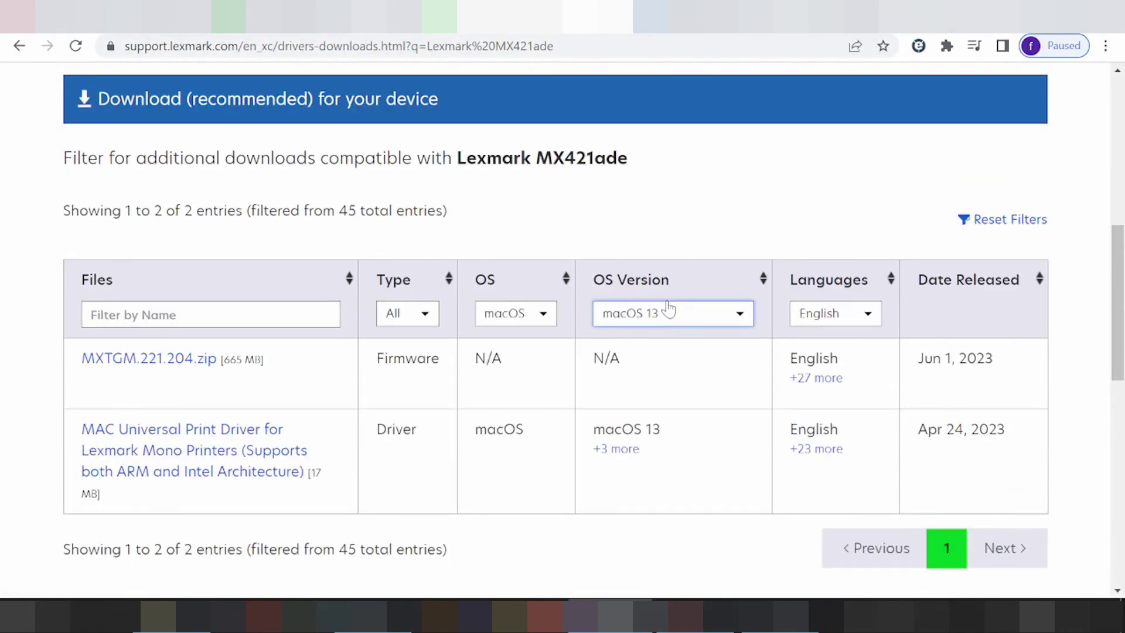
Change the operating system filter to Windows.
click(668, 308)
click(514, 314)
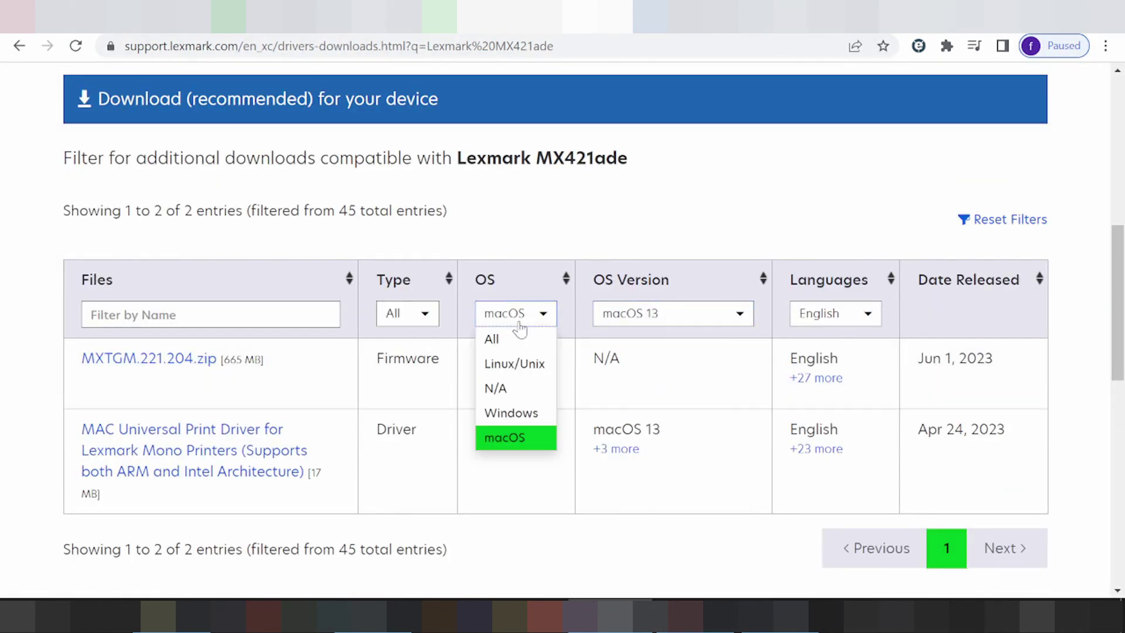
click(511, 413)
scroll(585, 249, down, 2)
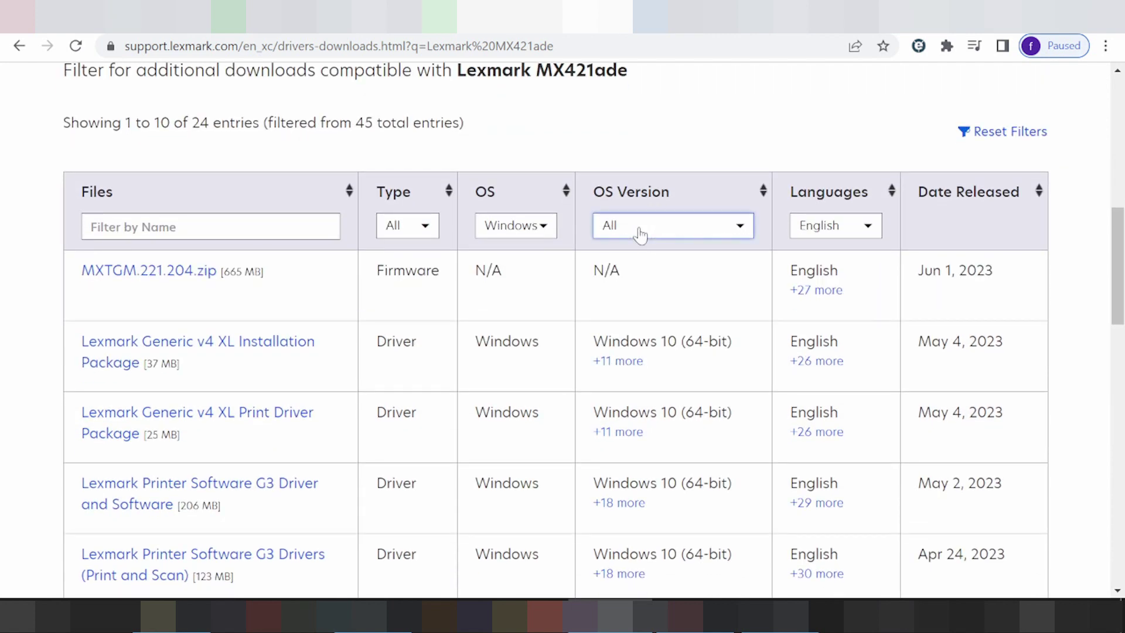
Choose Windows 11 (64-bit) as the OS version filter.
click(638, 232)
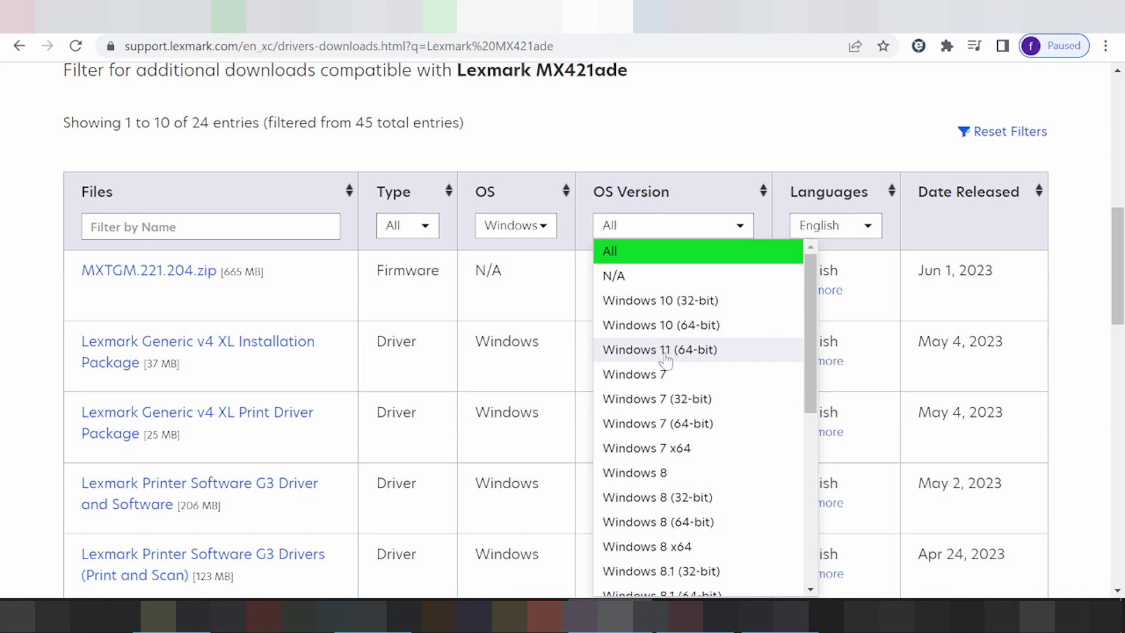
scroll(697, 415, down, 2)
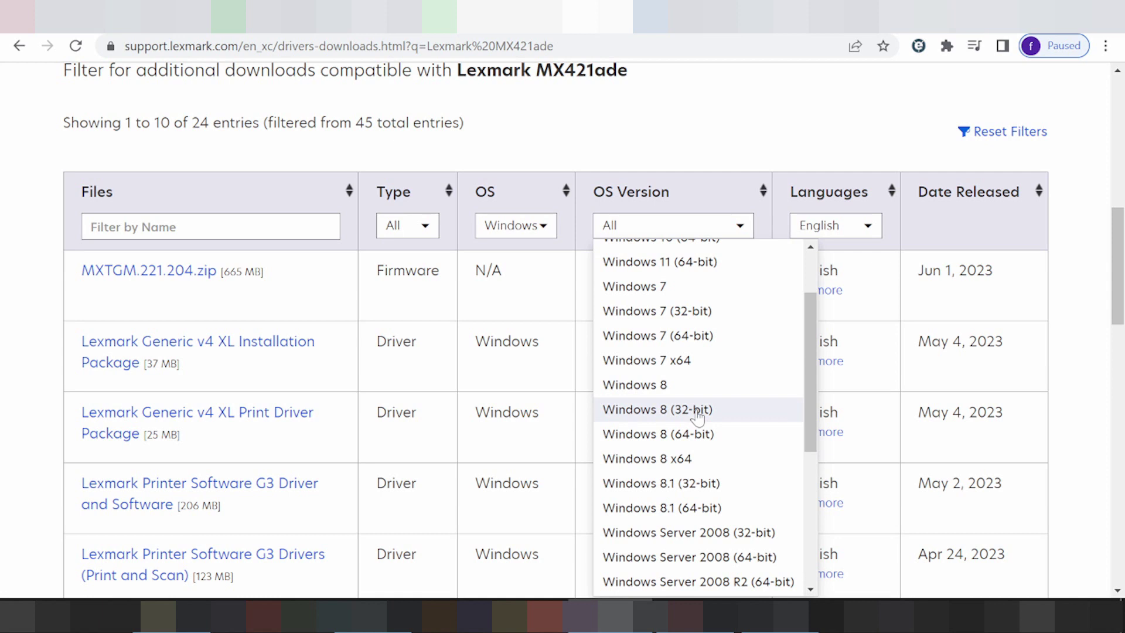
scroll(697, 415, down, 3)
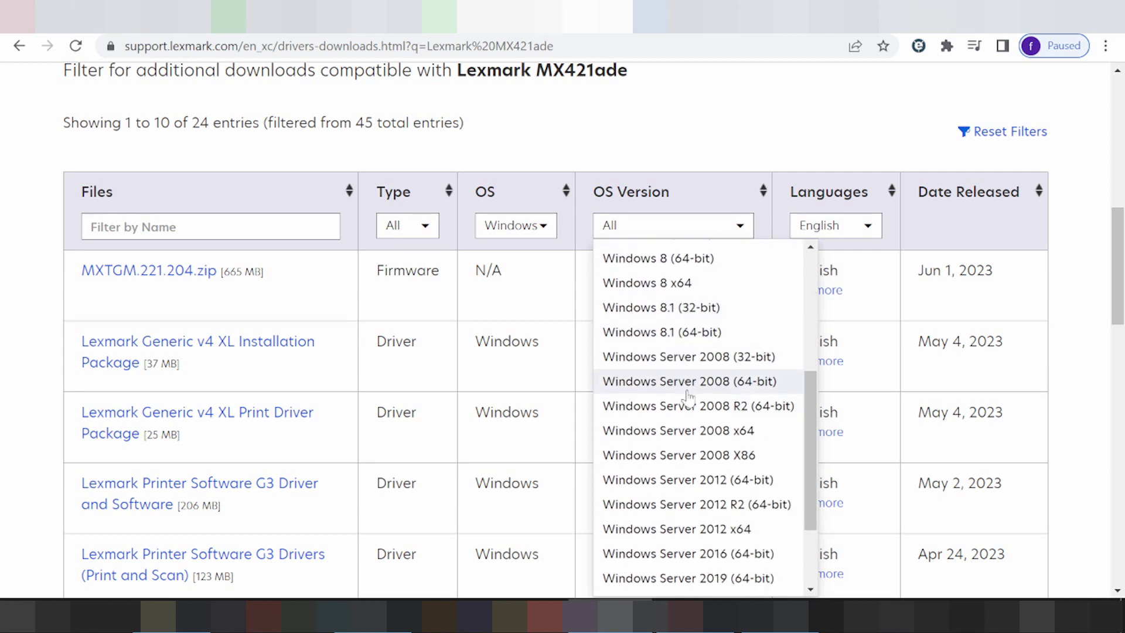
scroll(688, 398, down, 2)
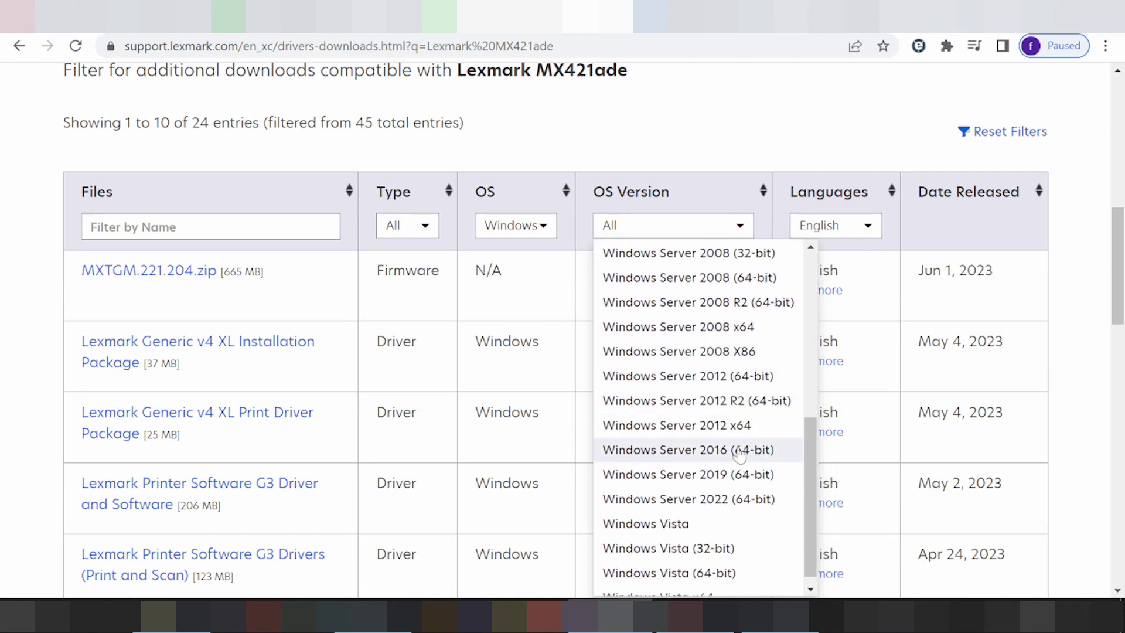
scroll(735, 460, up, 6)
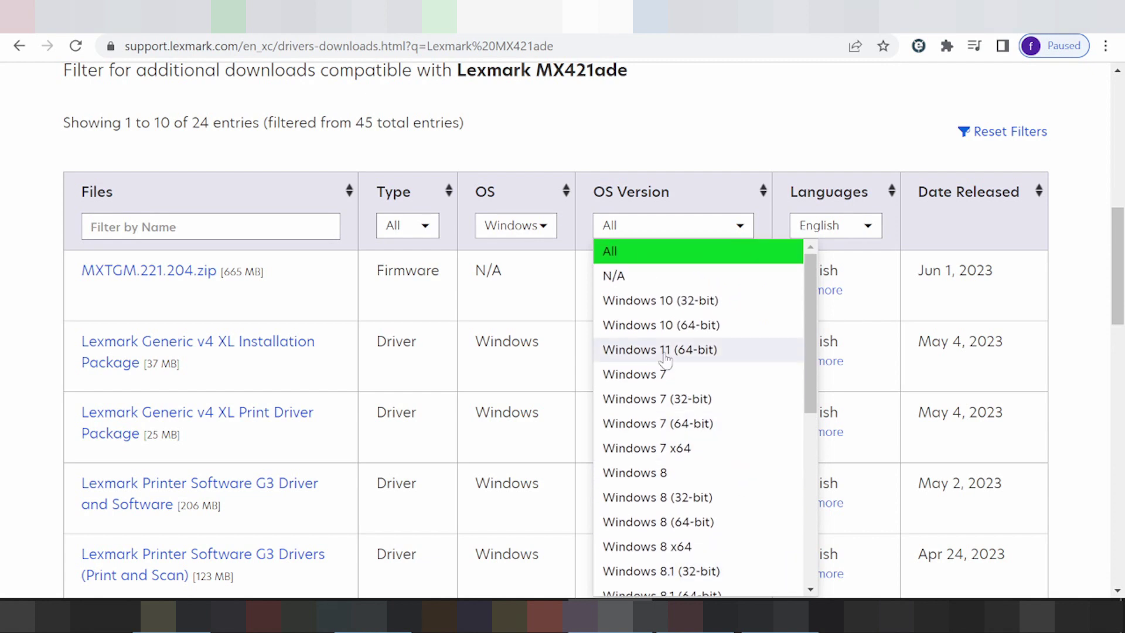
click(665, 351)
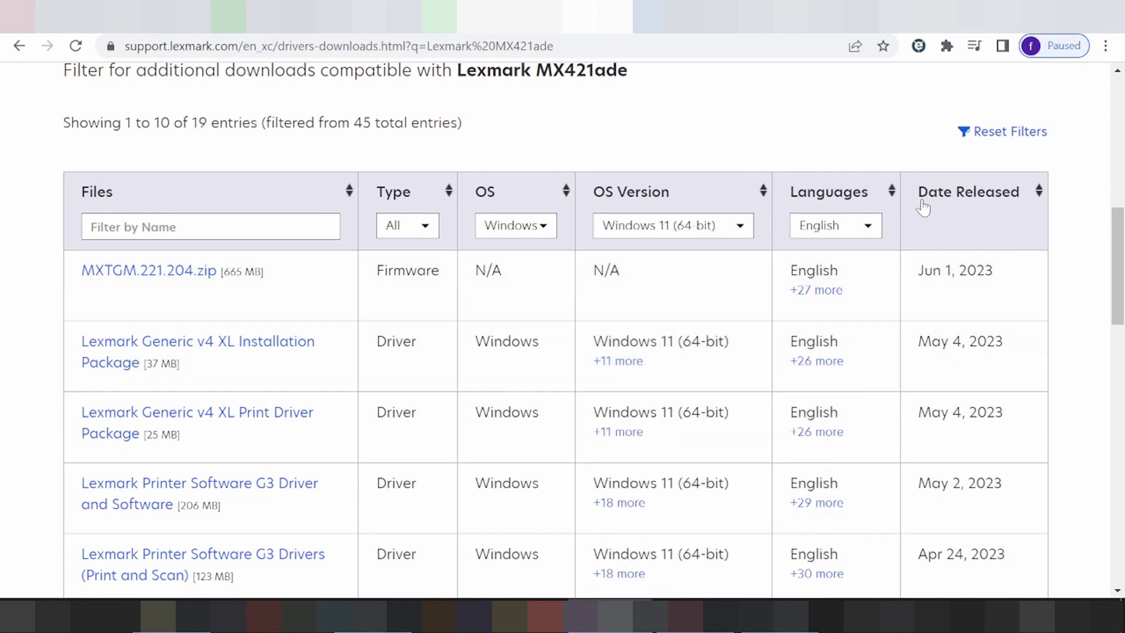
Highlight the installation package's release date and its Windows 11 version entry.
drag(932, 342, 995, 347)
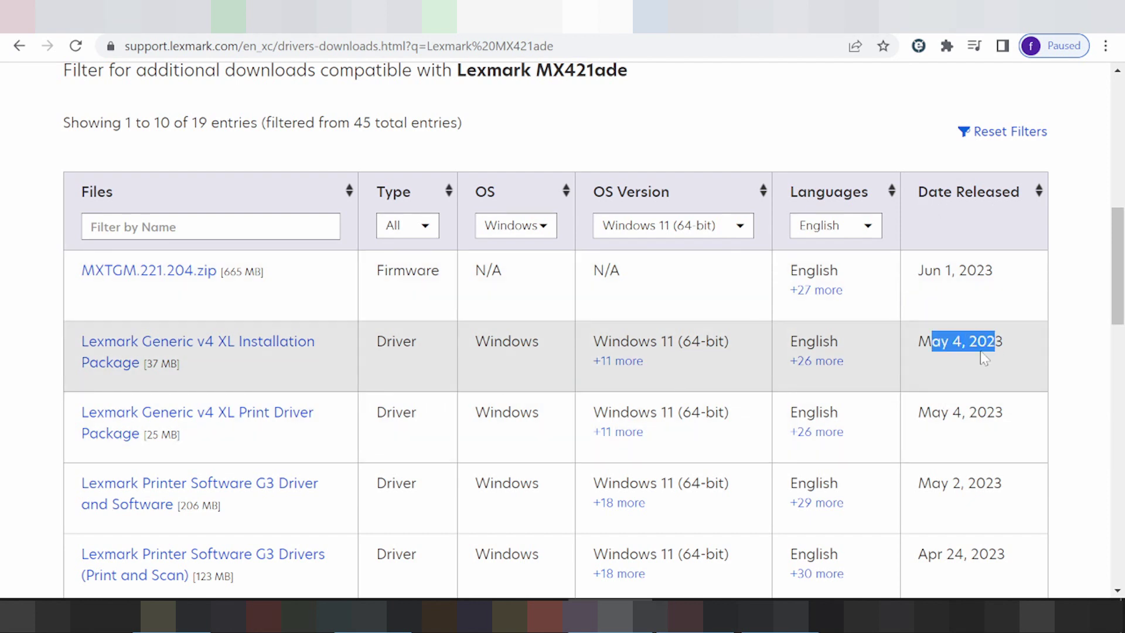
click(644, 345)
drag(621, 342, 649, 342)
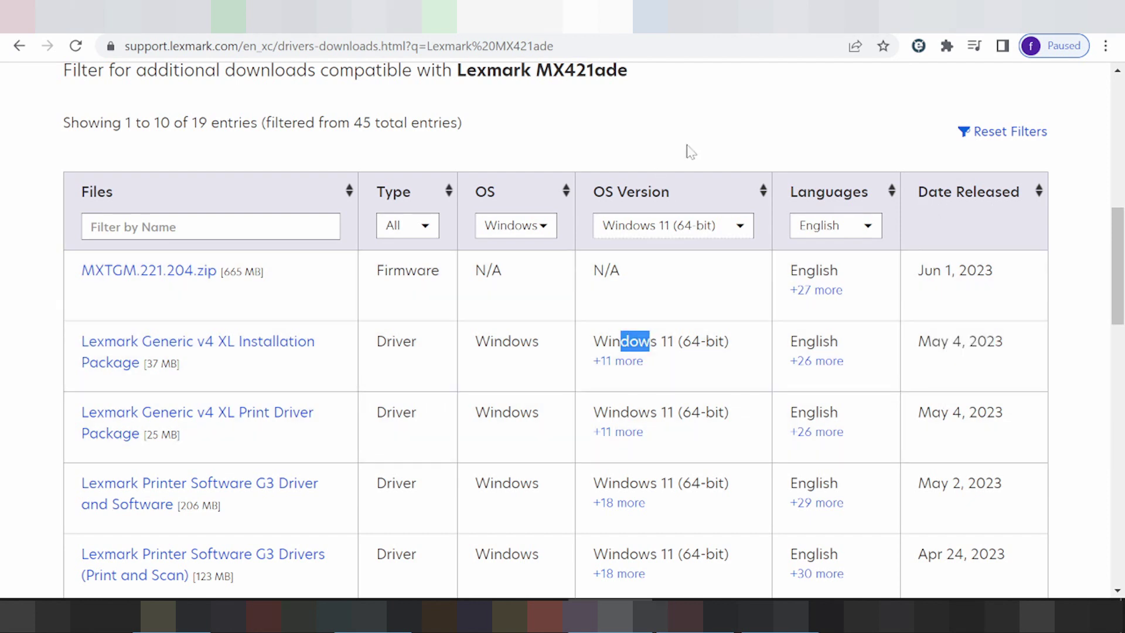
drag(806, 342, 815, 342)
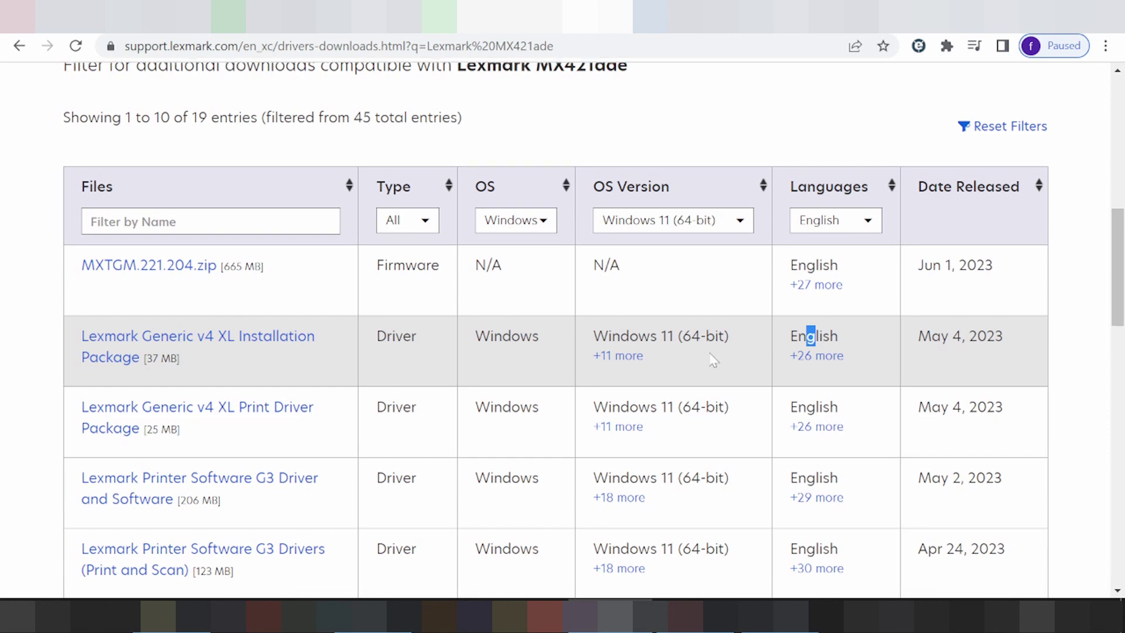
Go to page 2 of the results to find the Universal Print Driver Installation Package v2 (3.0.2.0).
scroll(548, 321, down, 3)
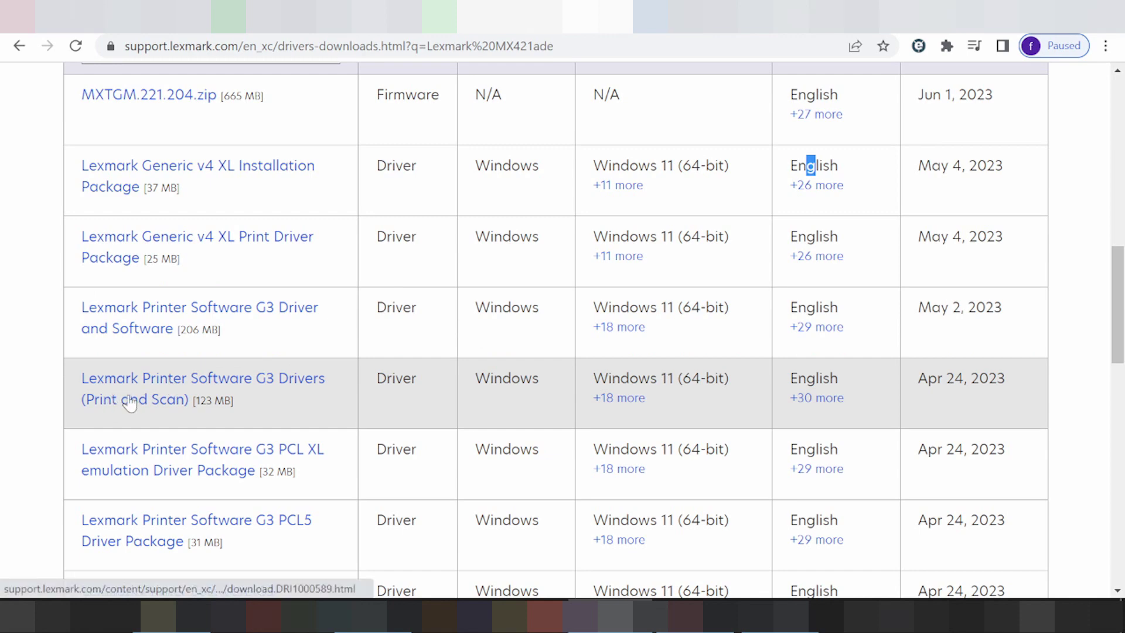
scroll(150, 387, down, 5)
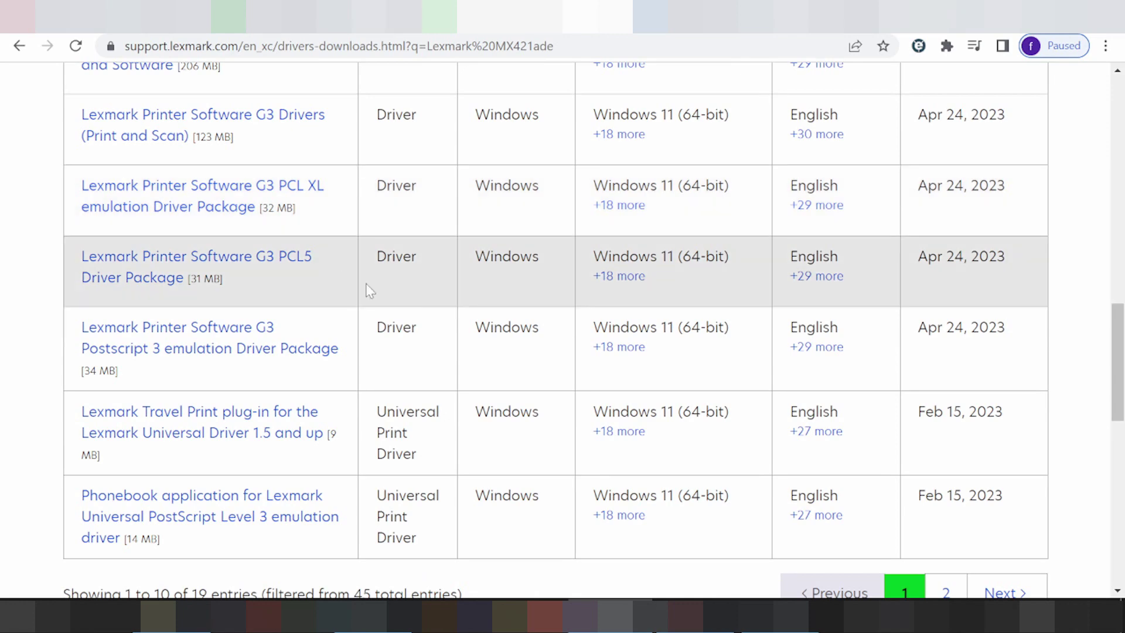
scroll(410, 284, down, 3)
click(950, 426)
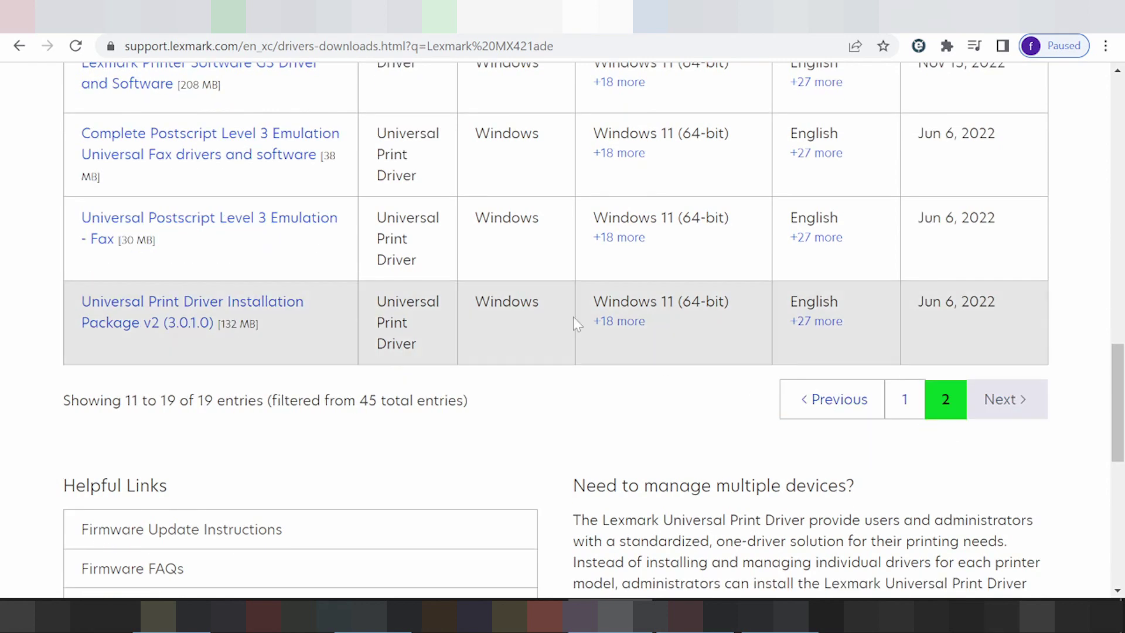
scroll(503, 302, up, 10)
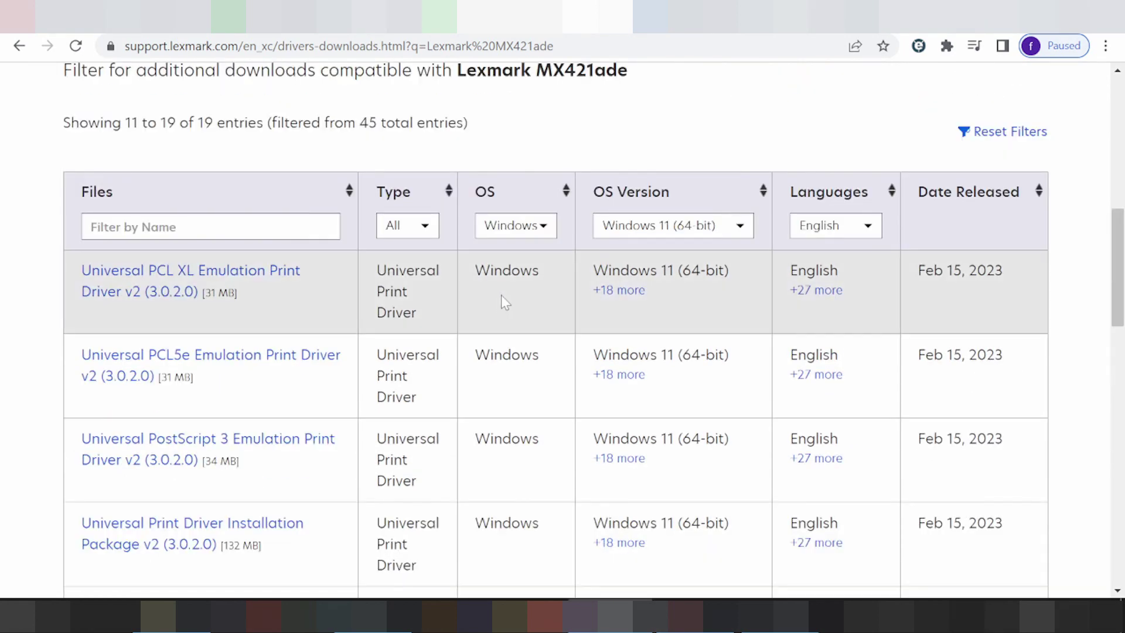
scroll(495, 308, down, 3)
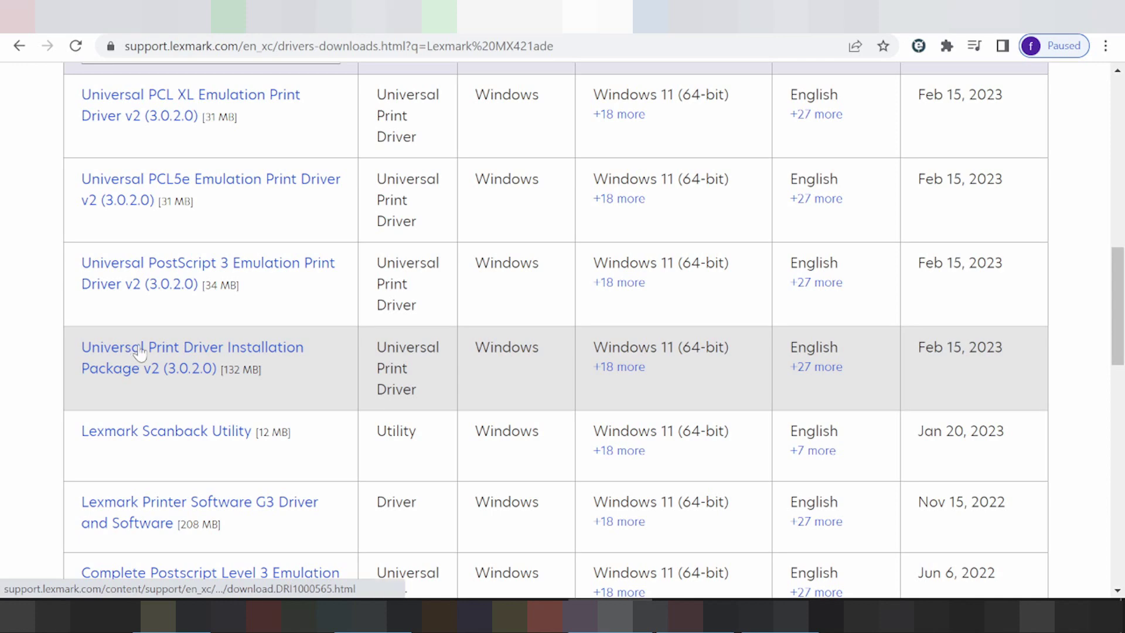
Start downloading the Universal Print Driver Installation Package v2, then return to the MX421ade product tab.
click(198, 351)
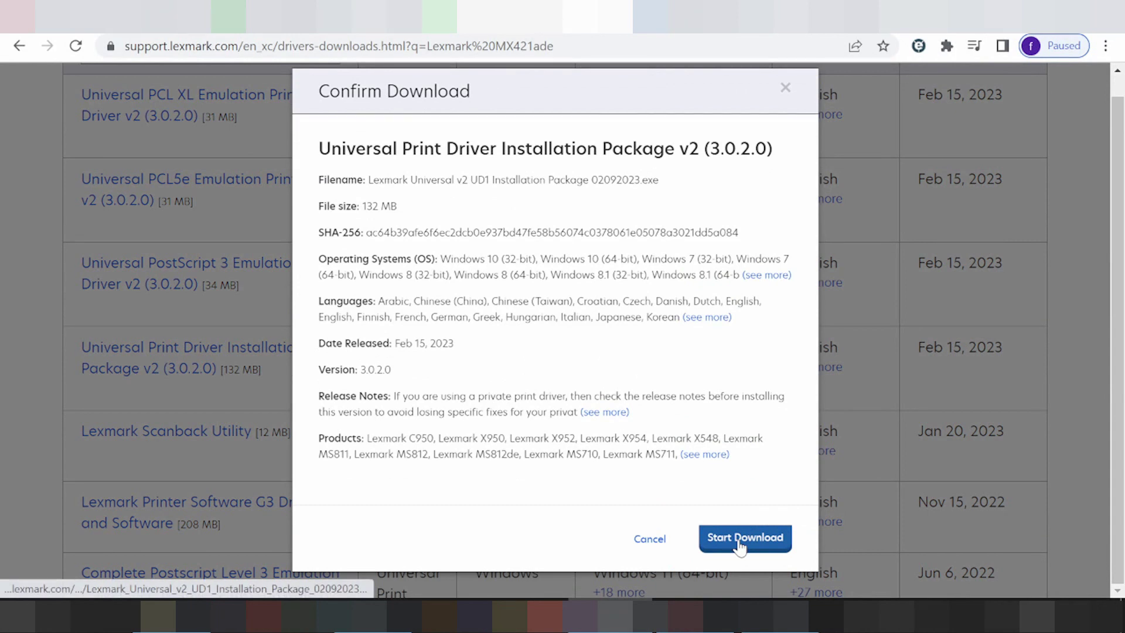
click(739, 543)
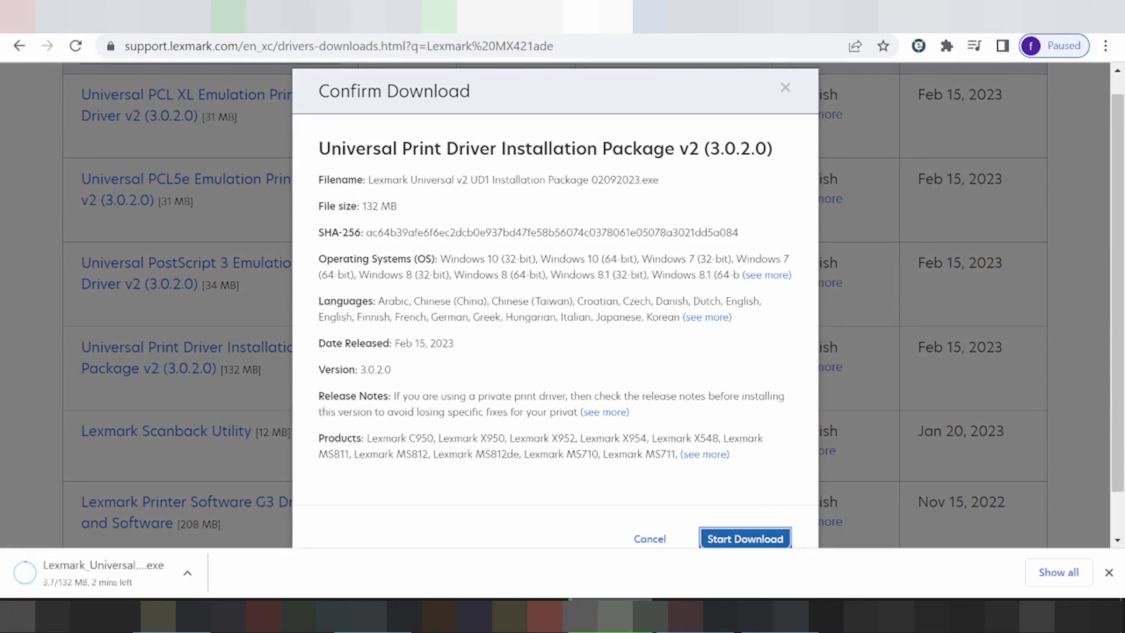
key(ctrl+shift+Tab)
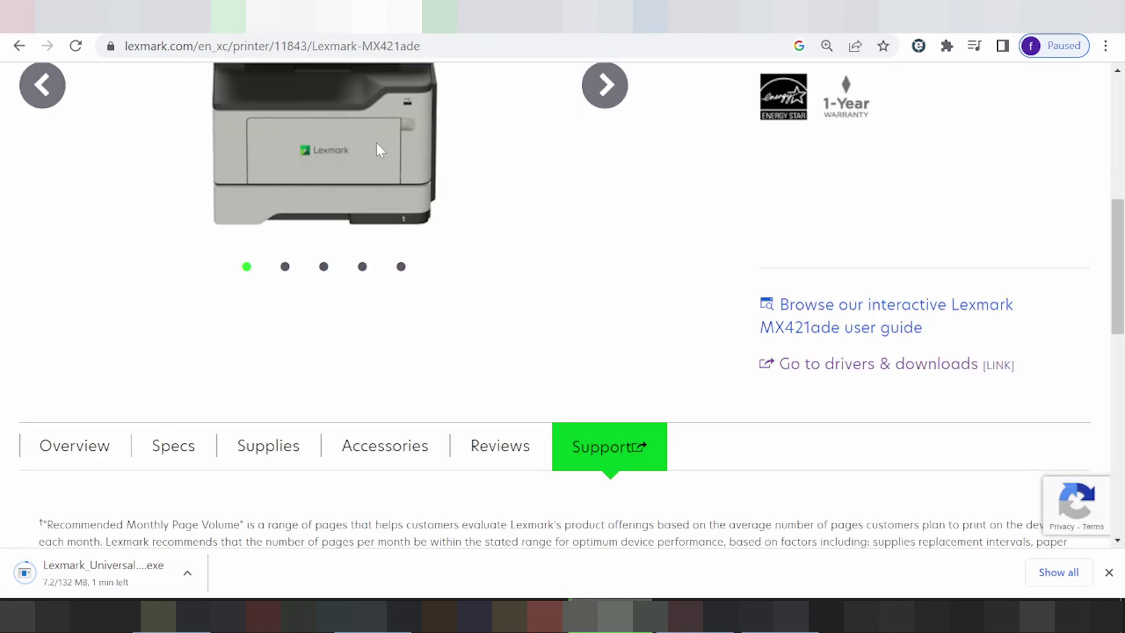
scroll(603, 328, up, 4)
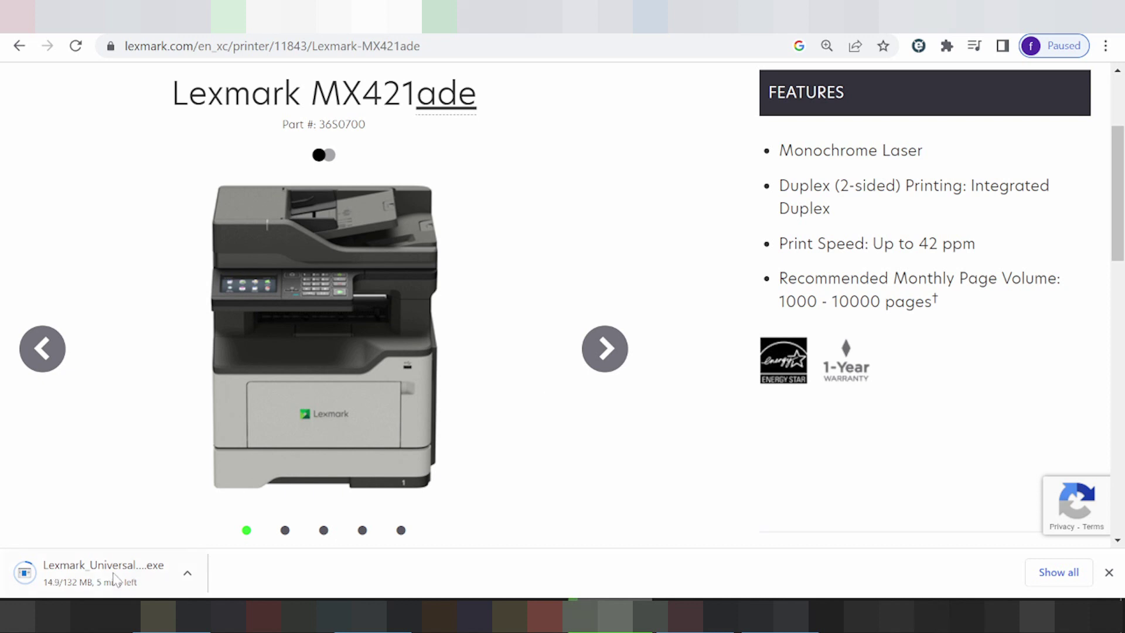
click(186, 574)
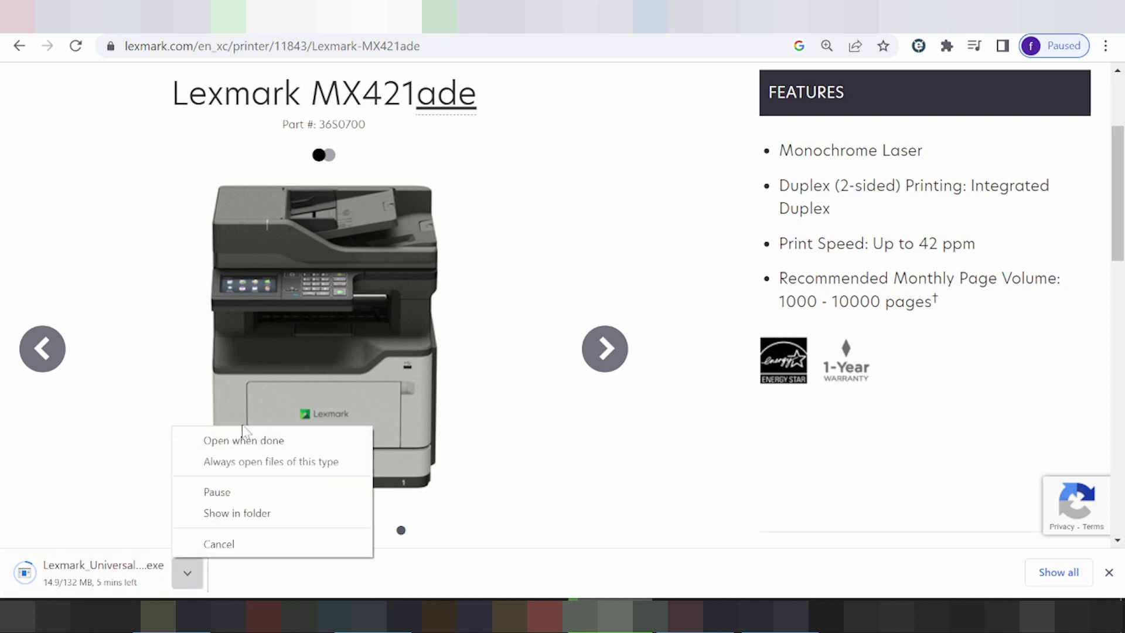
click(129, 436)
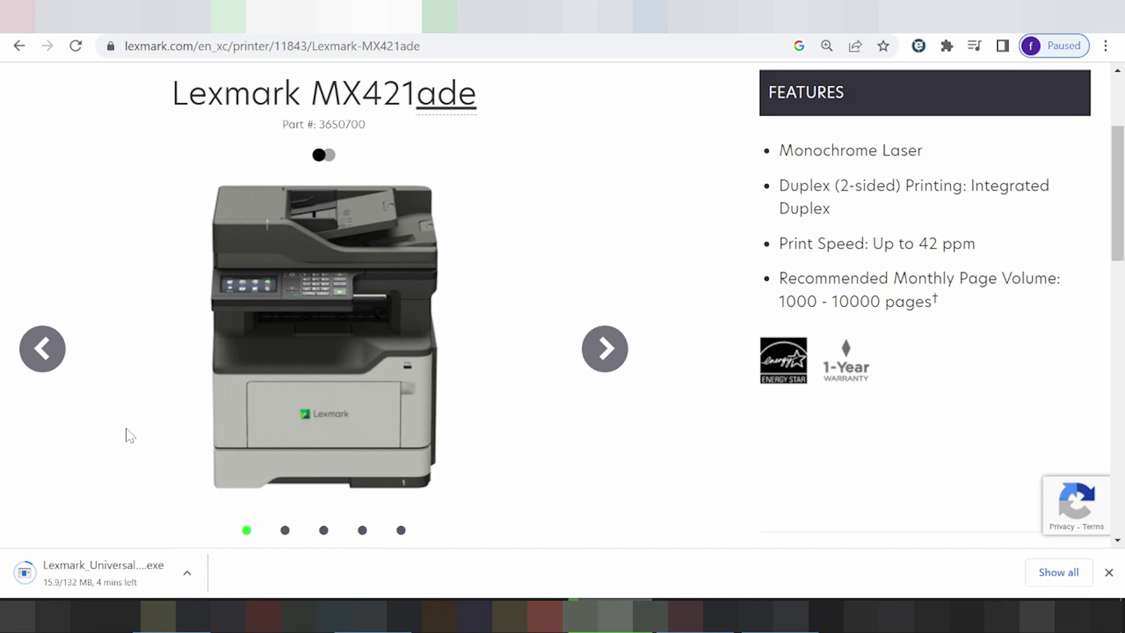